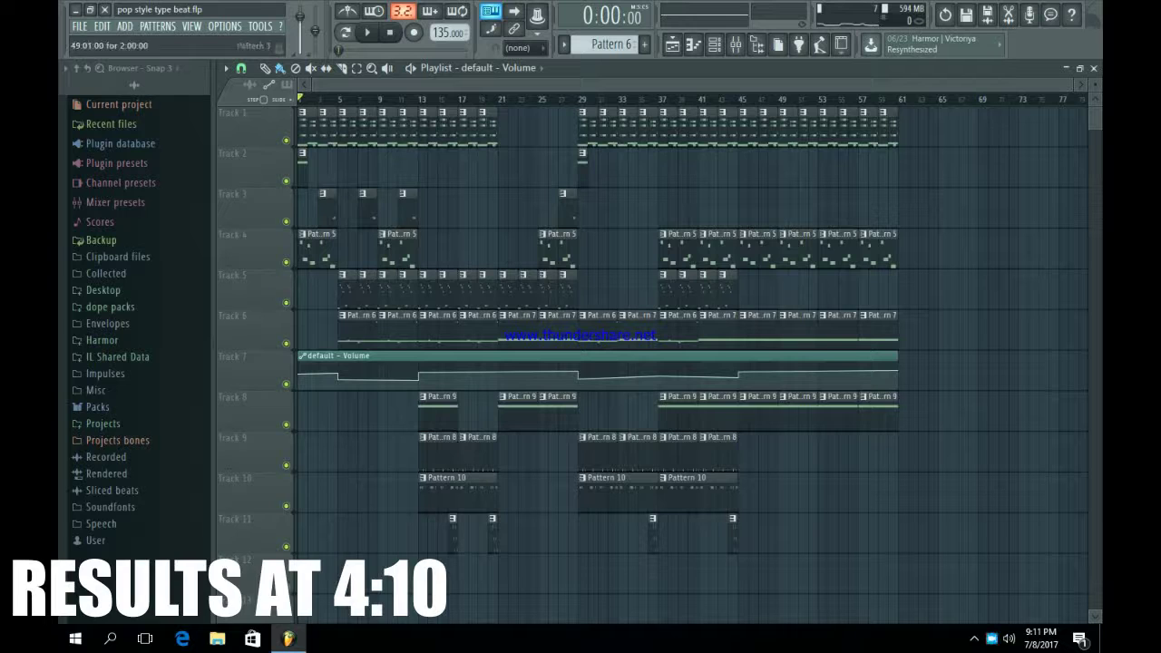
Select Pattern 1 in the channel rack and view the preset loaded in its reFX Nexus channel.
click(714, 44)
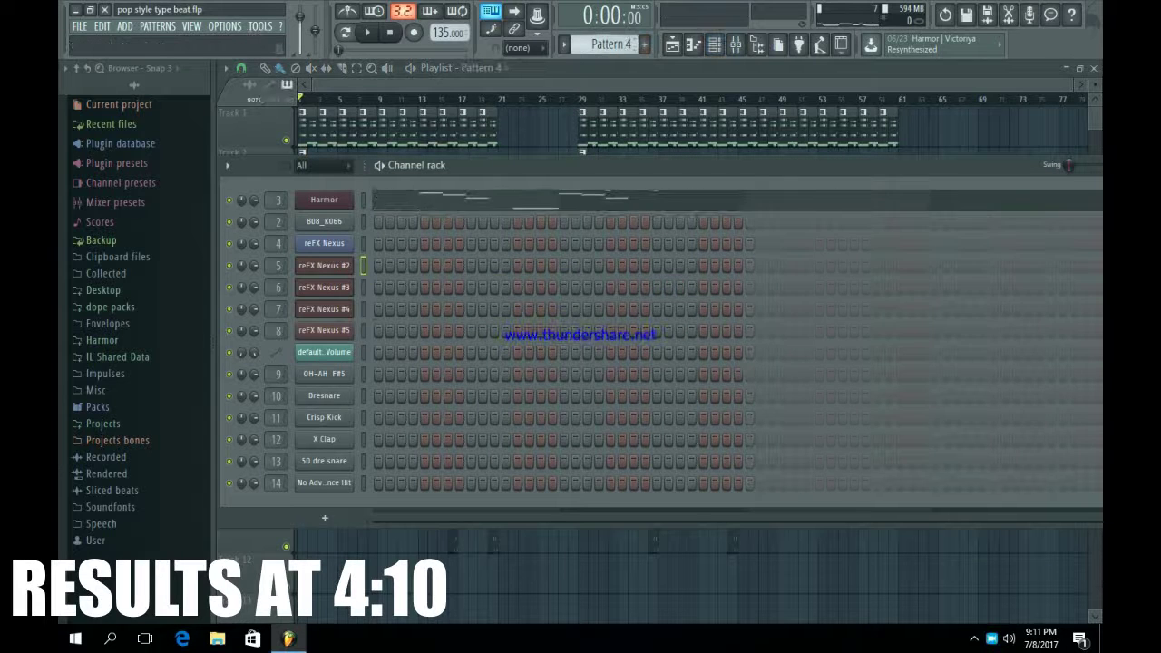
key(KP_Subtract)
key(KP_Subtract)
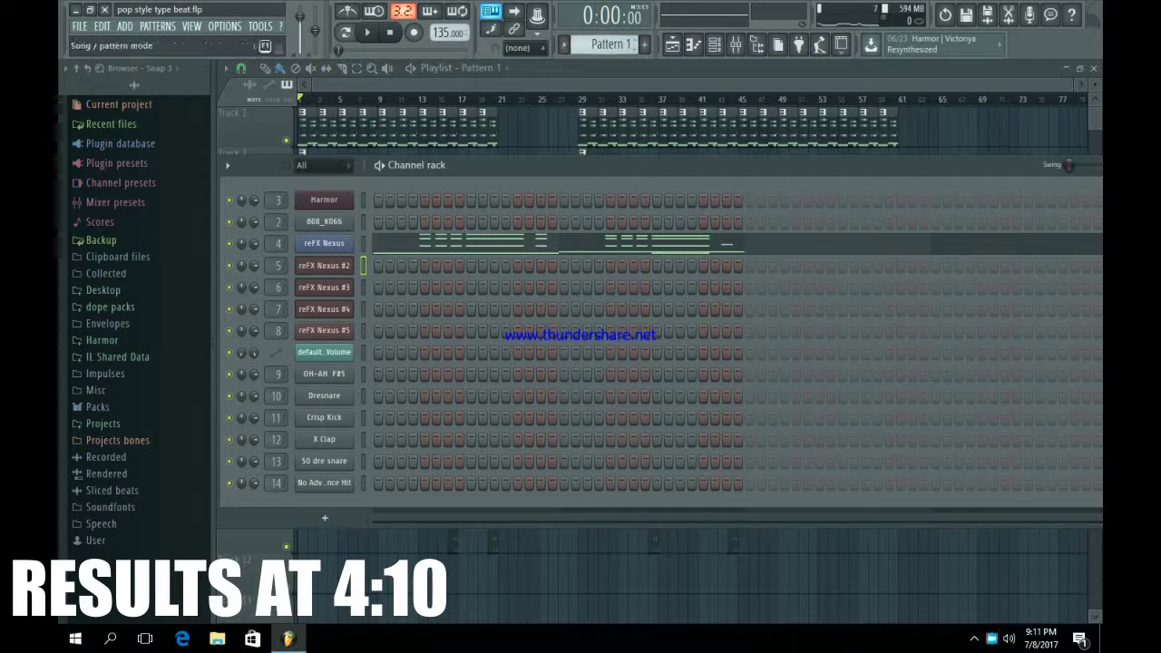
click(324, 243)
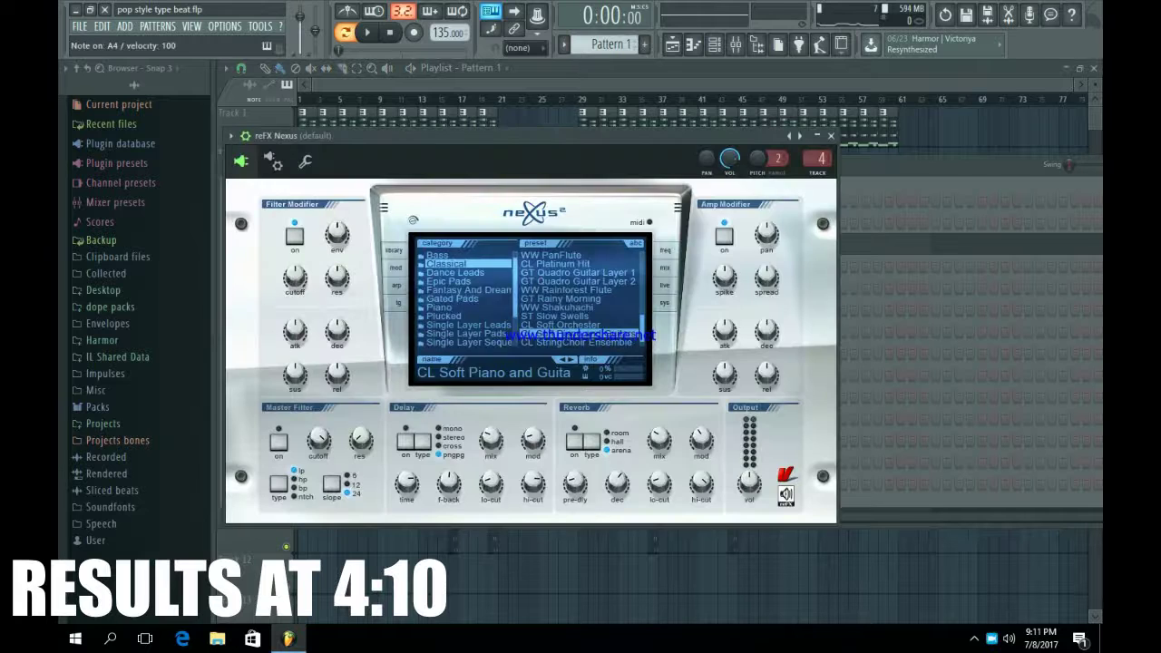
click(831, 135)
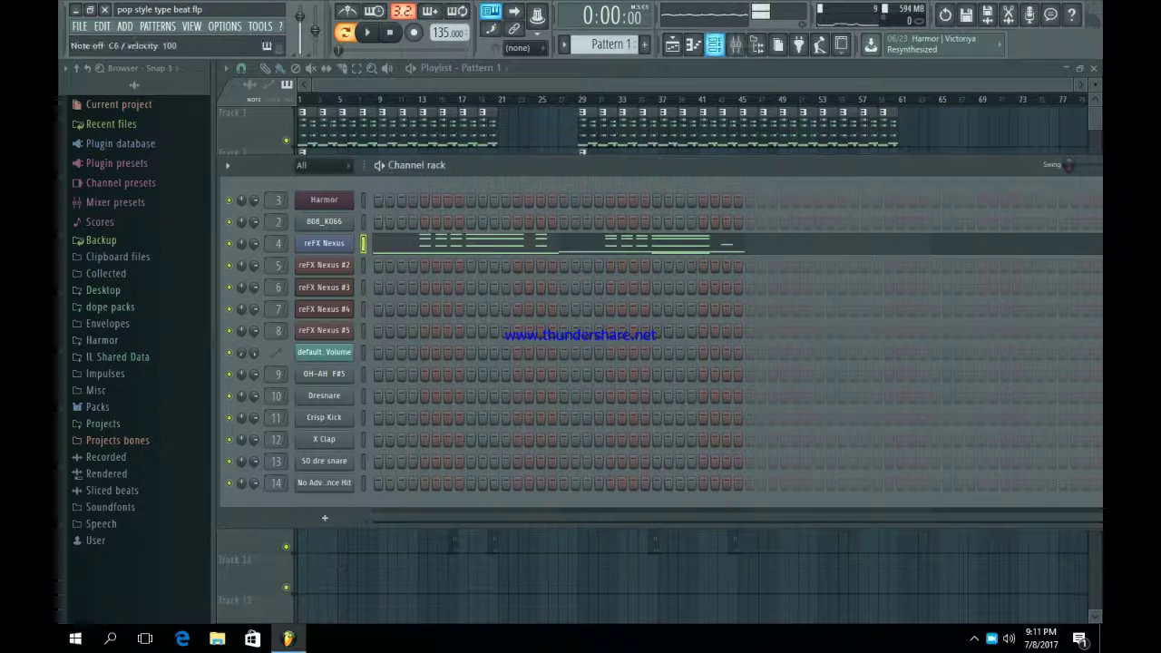
Inspect the Fruity parametric EQ 2, Fruity Compressor and Fruity Reeverb 2 effects on the first reFX Nexus channel's mixer track.
click(736, 44)
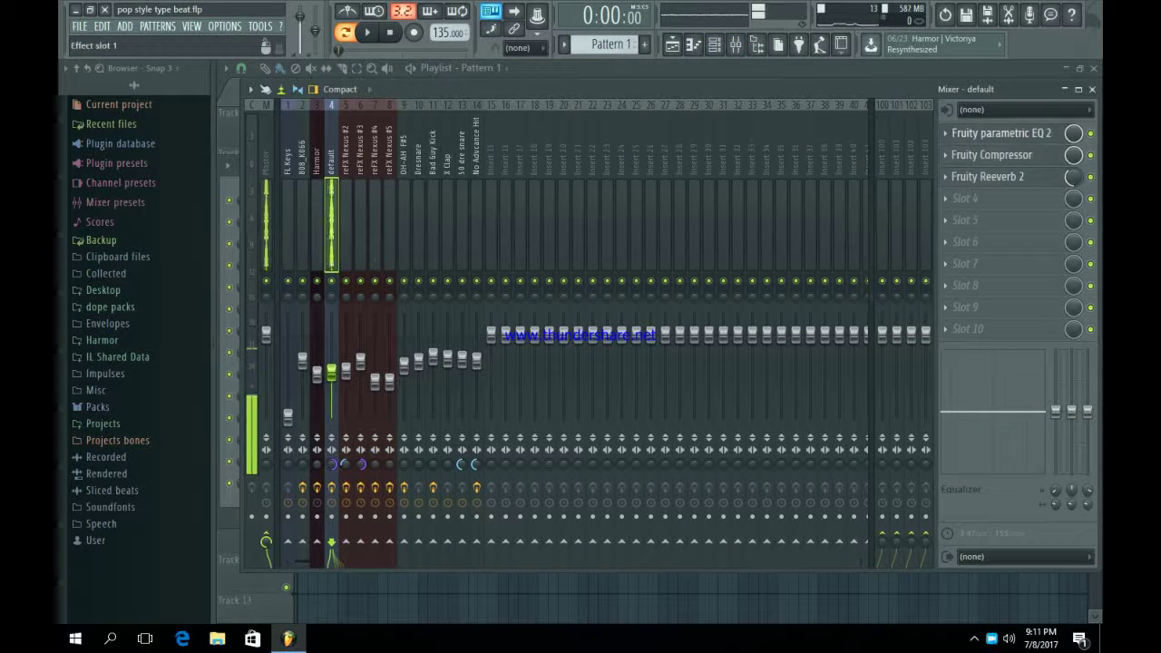
click(1001, 133)
click(1002, 133)
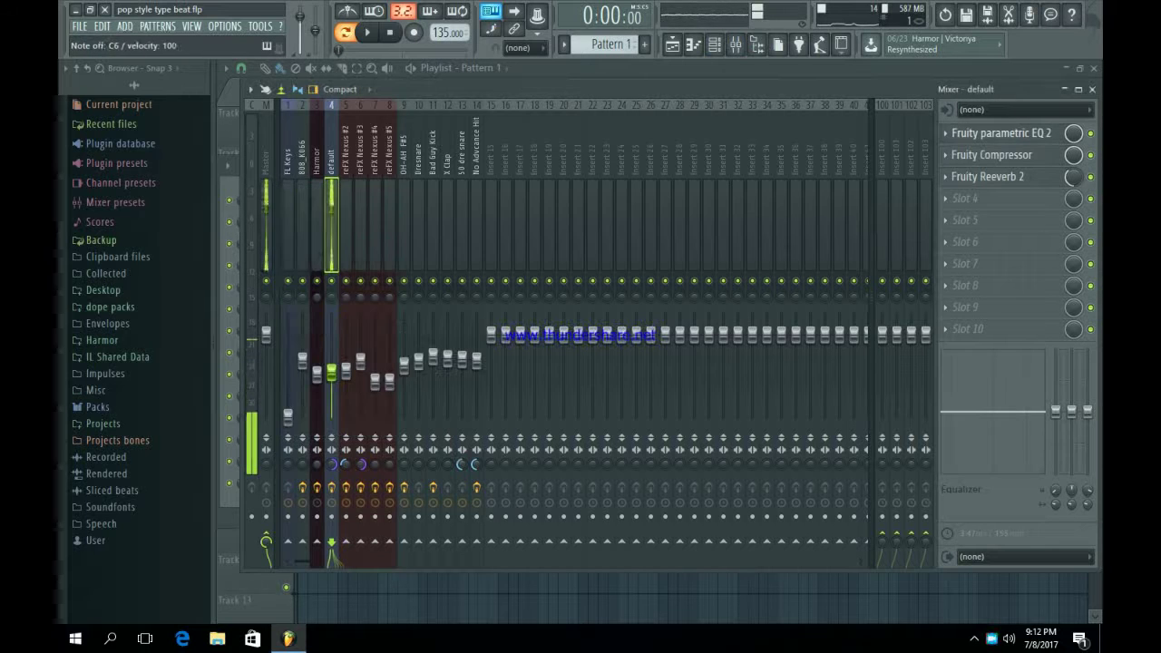
click(1002, 155)
click(1001, 155)
click(1001, 177)
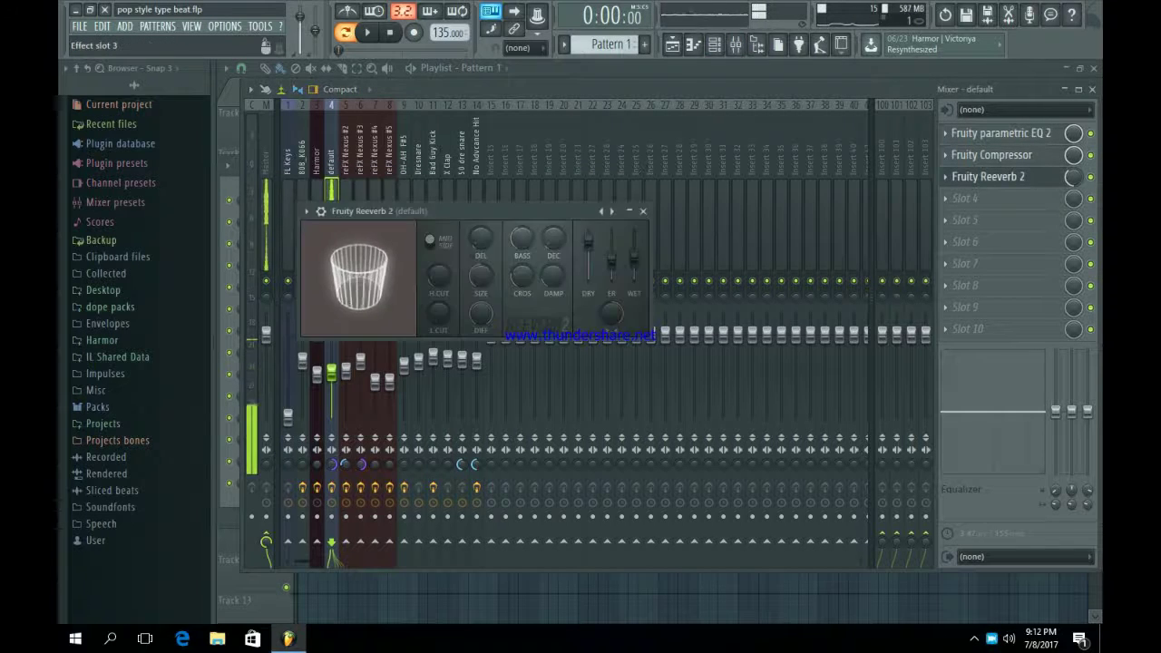
click(1002, 177)
Show the reFX Nexus notes of Pattern 1 in the piano roll and play them back.
key(F6)
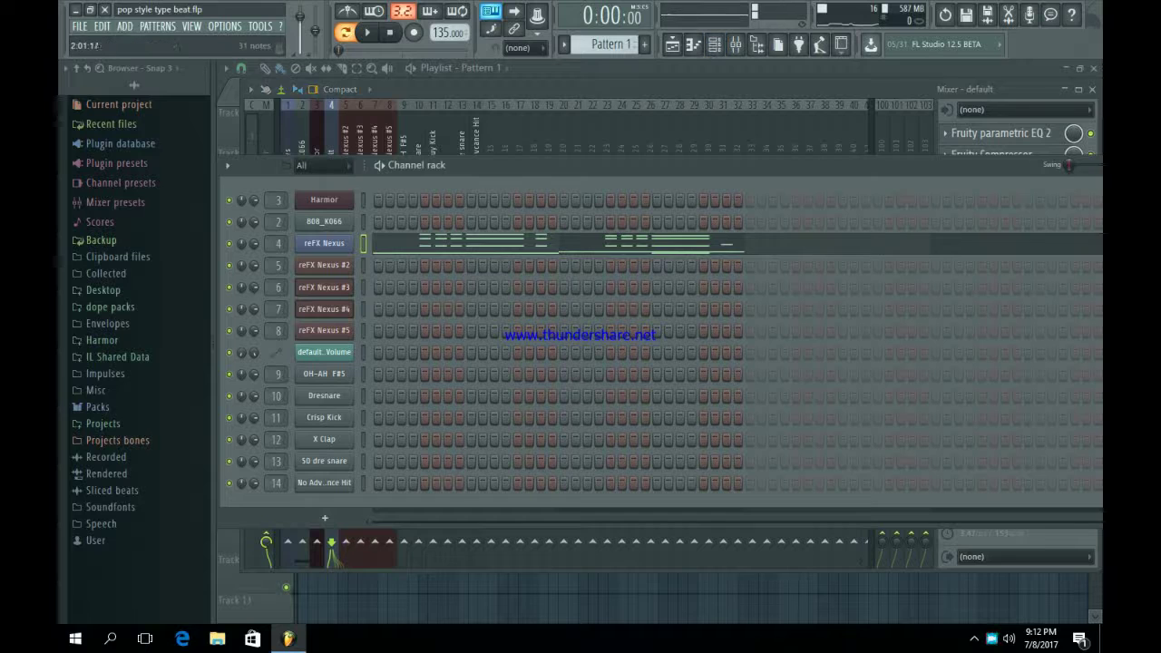
key(F7)
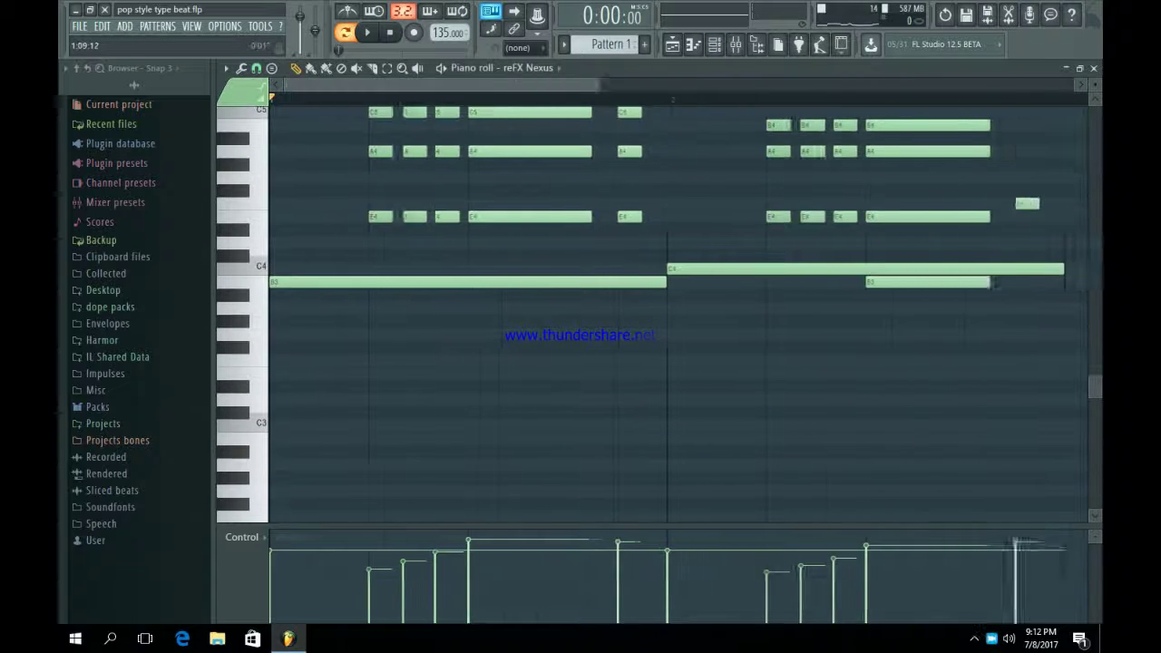
key(space)
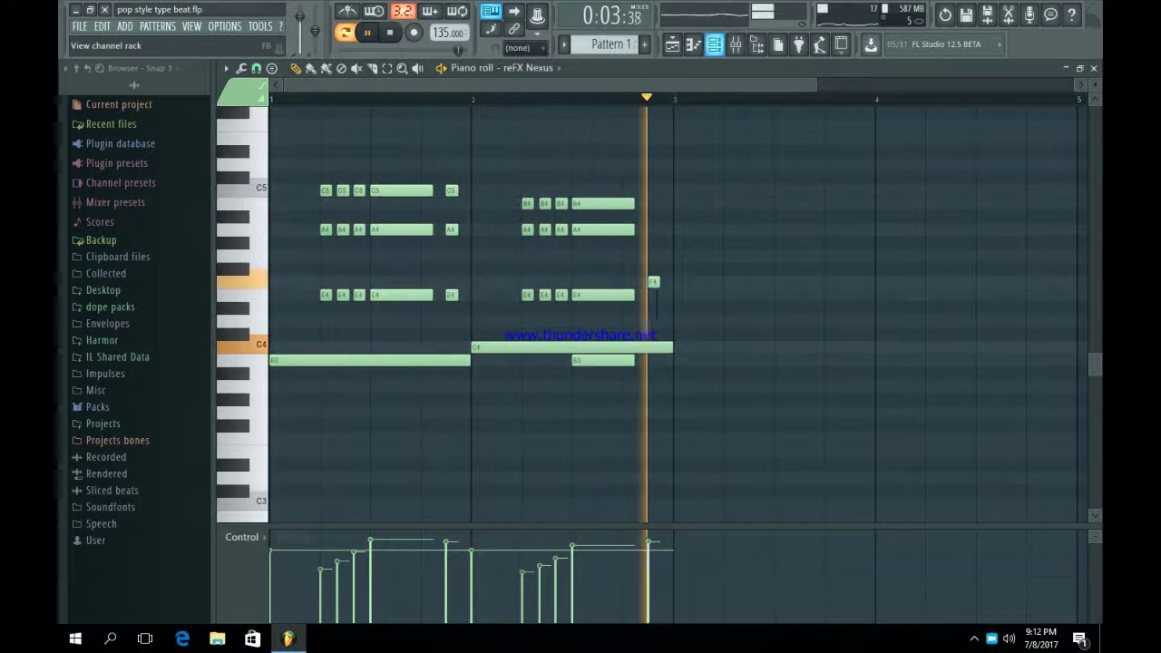
key(space)
Switch to Pattern 2 and view the preset loaded in the reFX Nexus #2 channel.
click(714, 44)
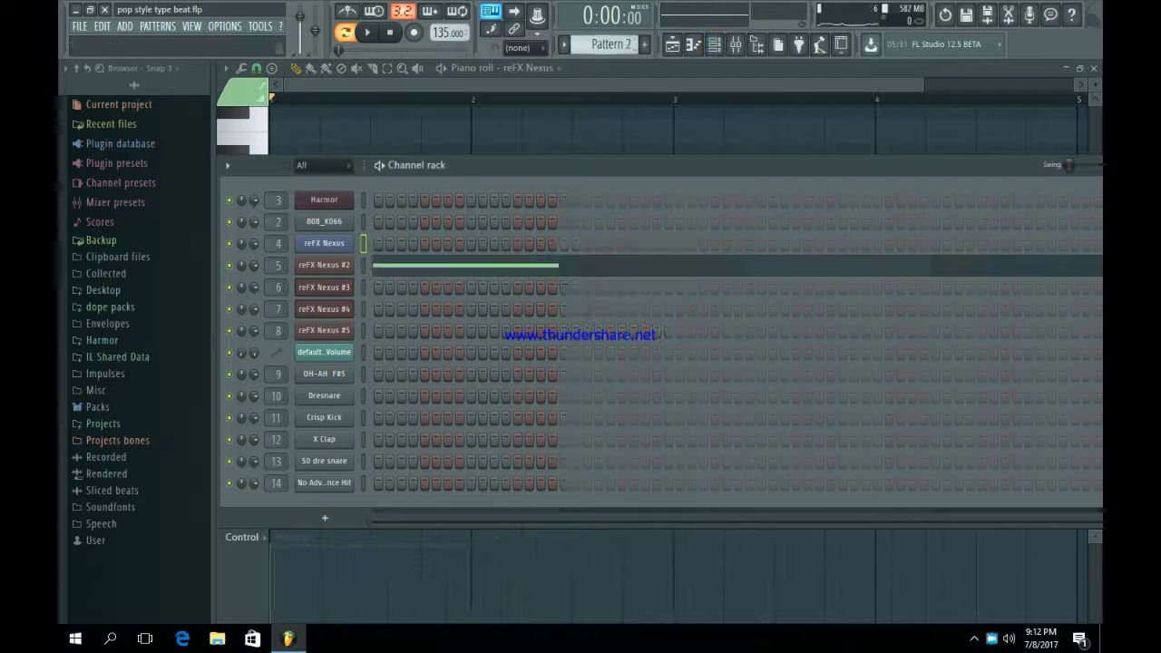
click(324, 265)
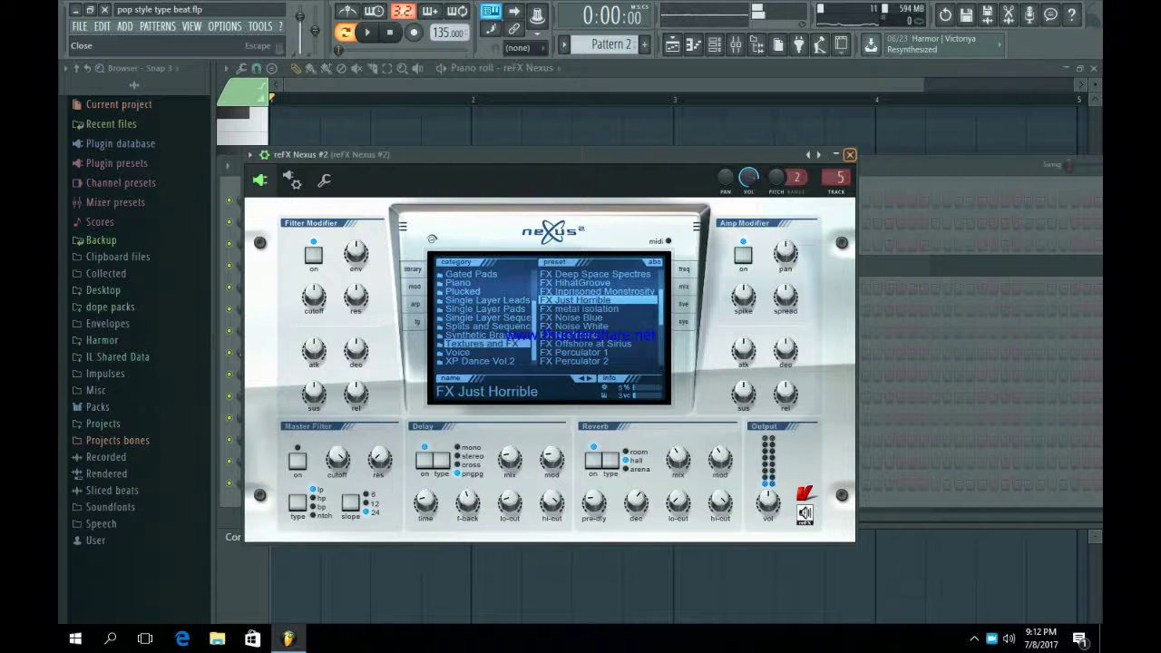
click(849, 154)
Show the reFX Nexus #2 note of Pattern 2 in the piano roll and play it back.
key(F7)
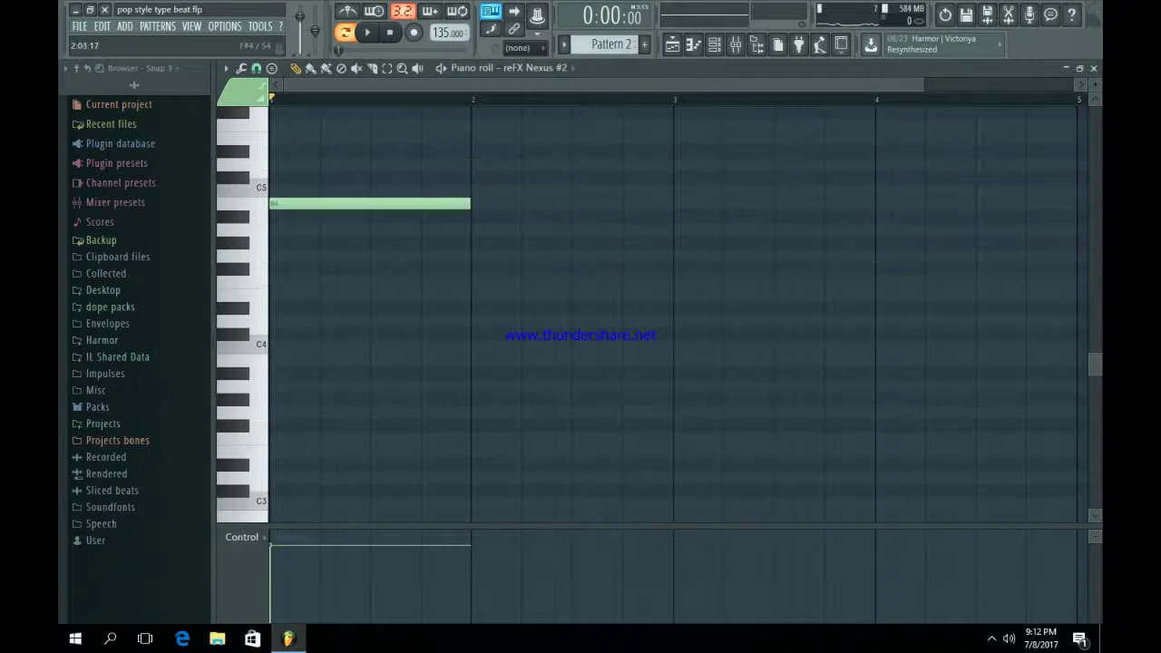
key(space)
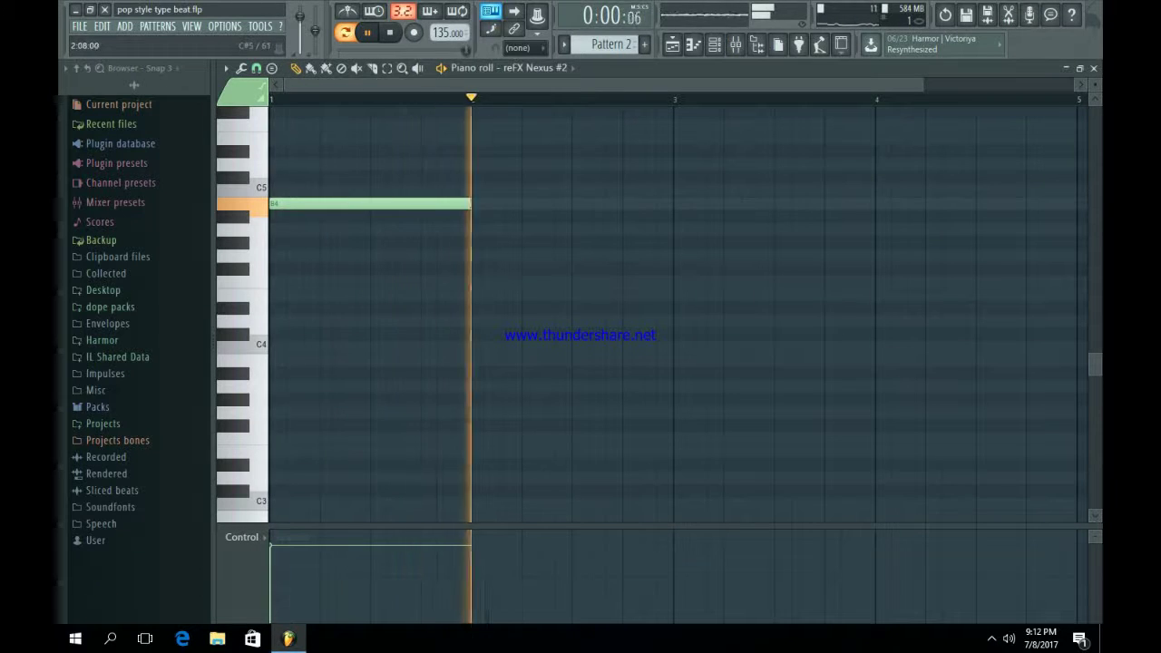
key(space)
Inspect the Fruity parametric EQ 2, Fruity Stereo Shaper and Fruity Reeverb 2 effects on the reFX Nexus #2 mixer track.
key(F9)
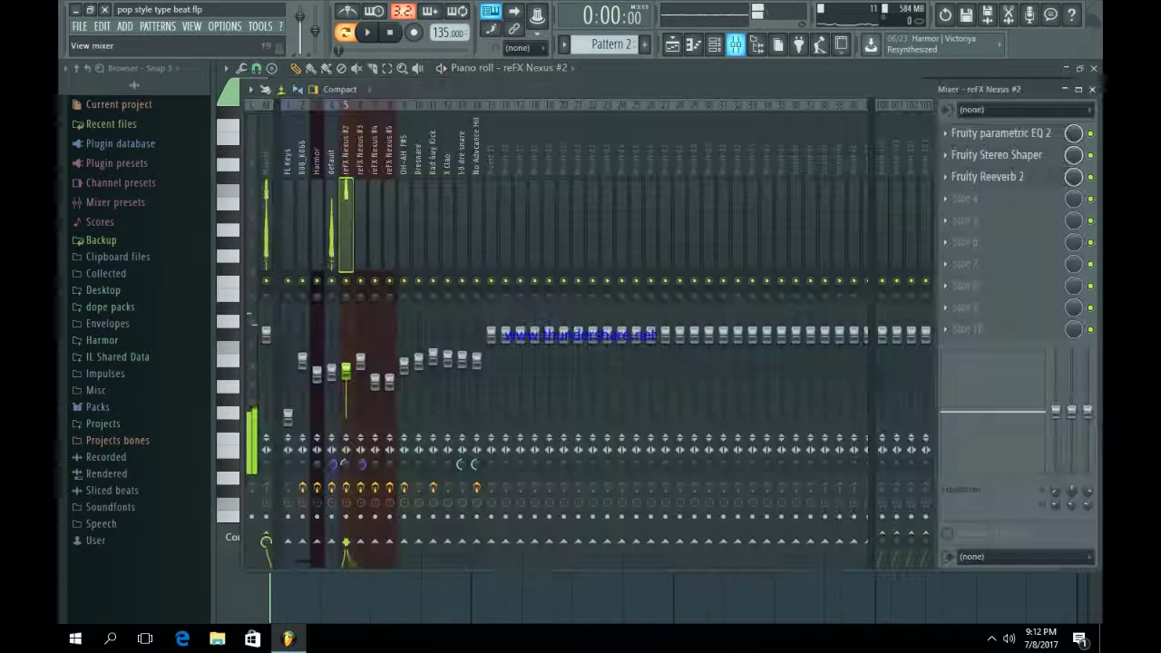
click(1000, 134)
click(1001, 133)
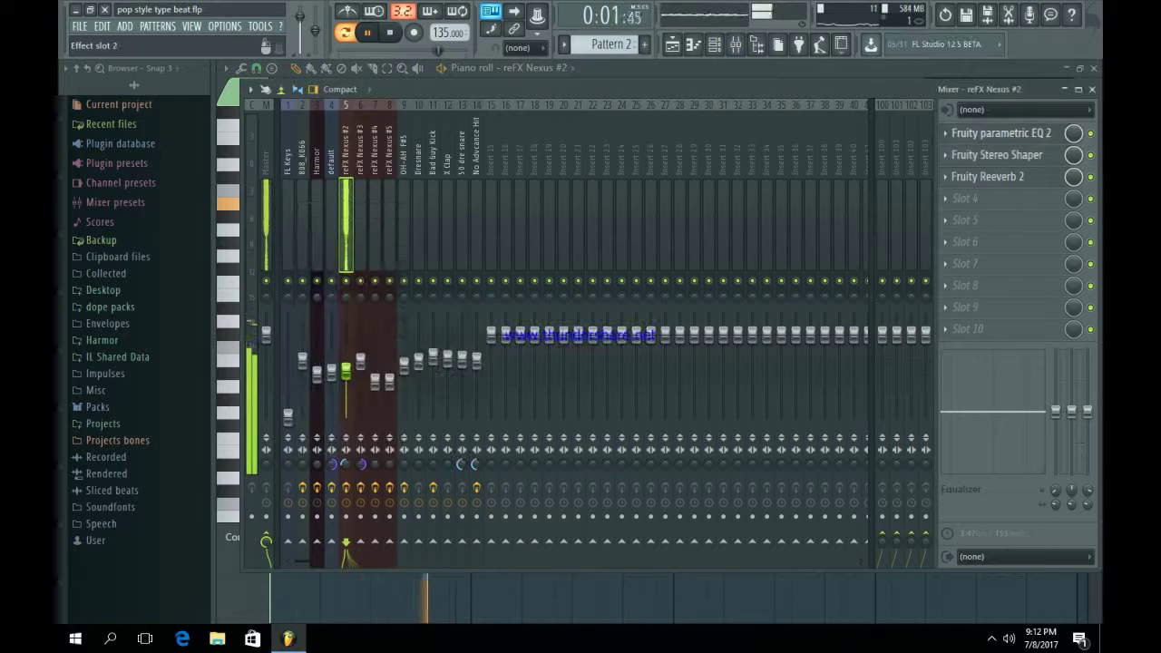
click(997, 155)
click(997, 155)
click(988, 177)
click(988, 177)
key(space)
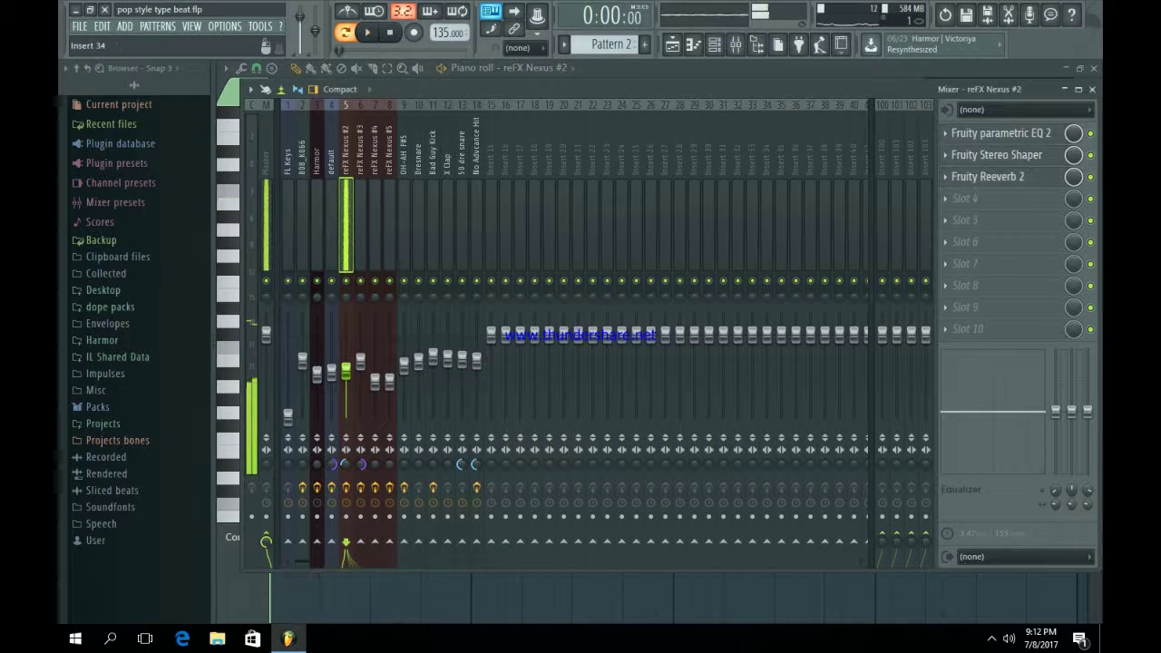
Switch to Pattern 3 and view the preset library of the reFX Nexus #3 channel.
click(715, 44)
scroll(614, 44, down, 1)
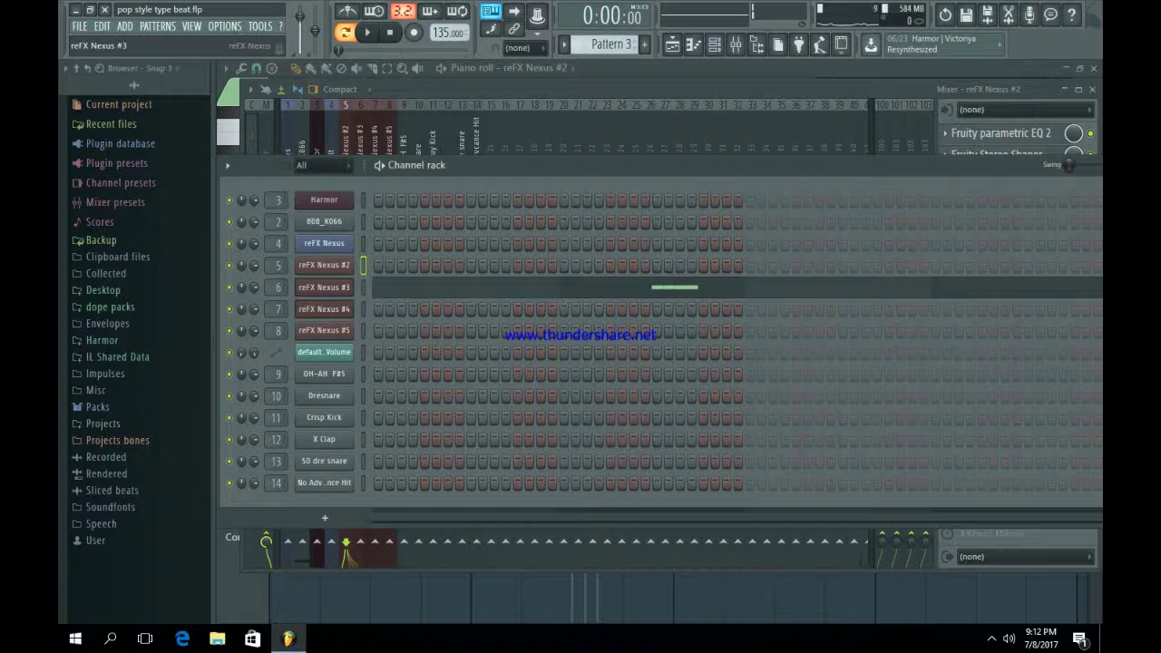
click(324, 286)
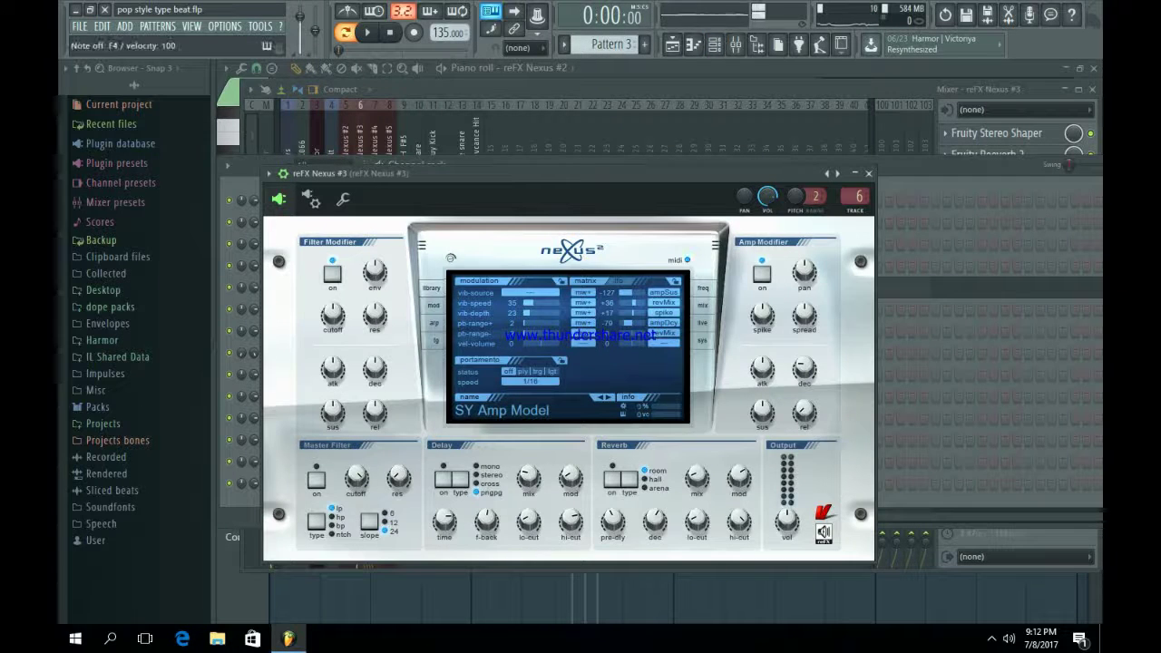
click(431, 288)
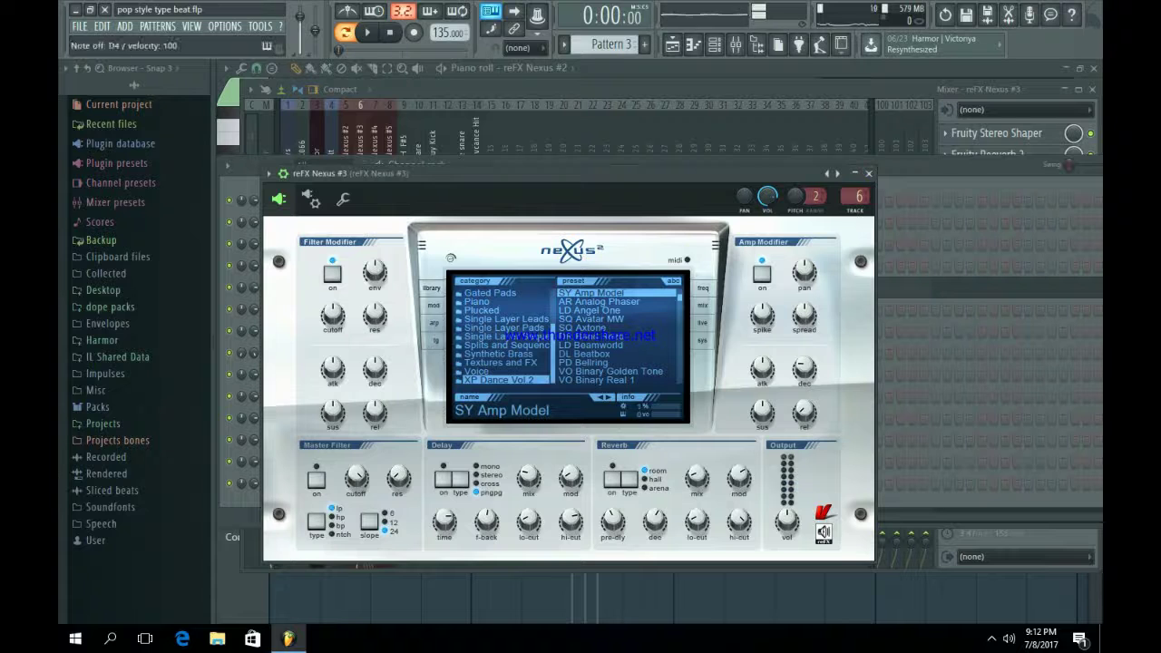
click(869, 173)
Show the low reFX Nexus #3 notes of Pattern 3 in the piano roll and play them back.
click(754, 286)
key(space)
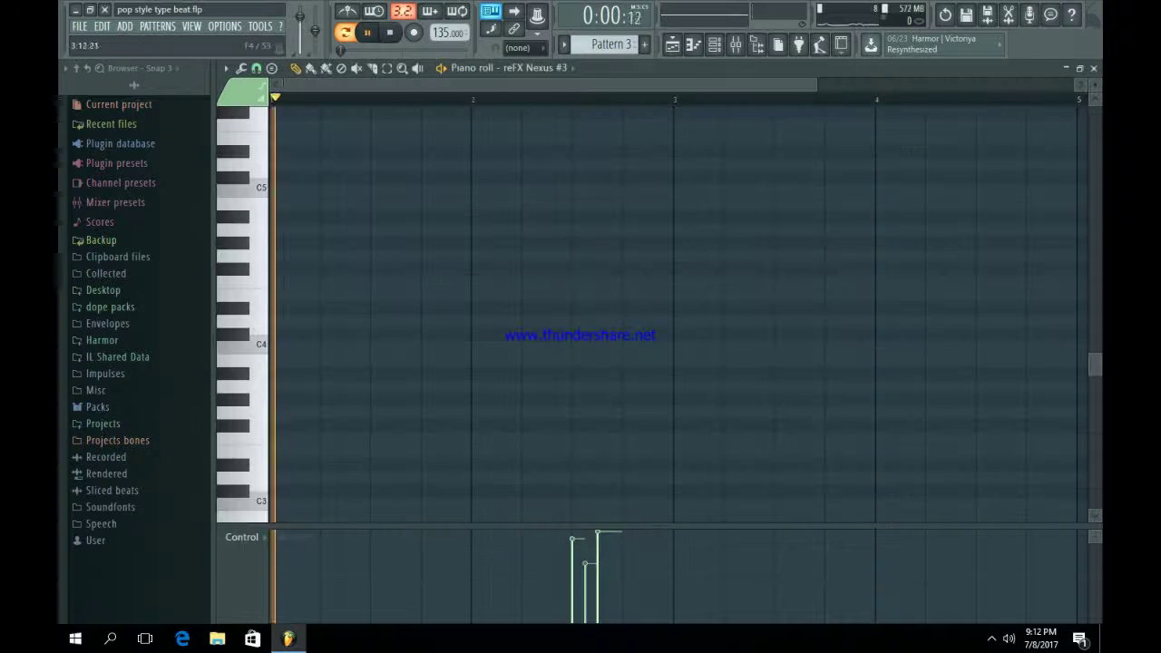
scroll(756, 254, down, 3)
scroll(671, 313, down, 5)
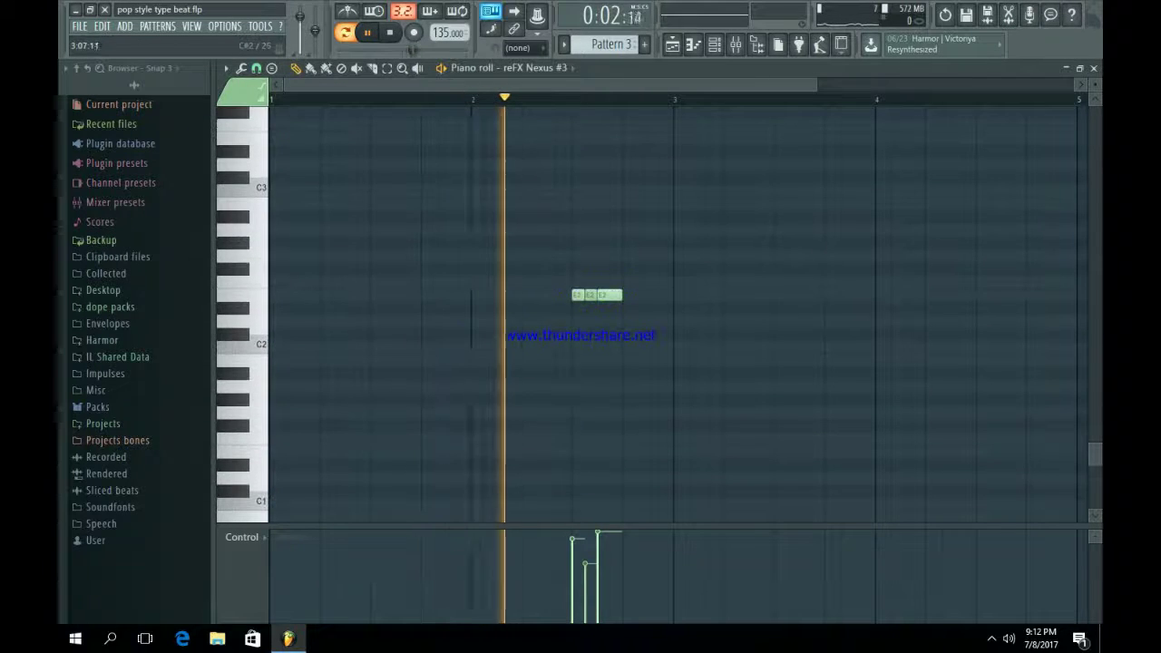
Examine the effects chain of the reFX Nexus #3 mixer track and its Fruity Compressor settings.
click(736, 44)
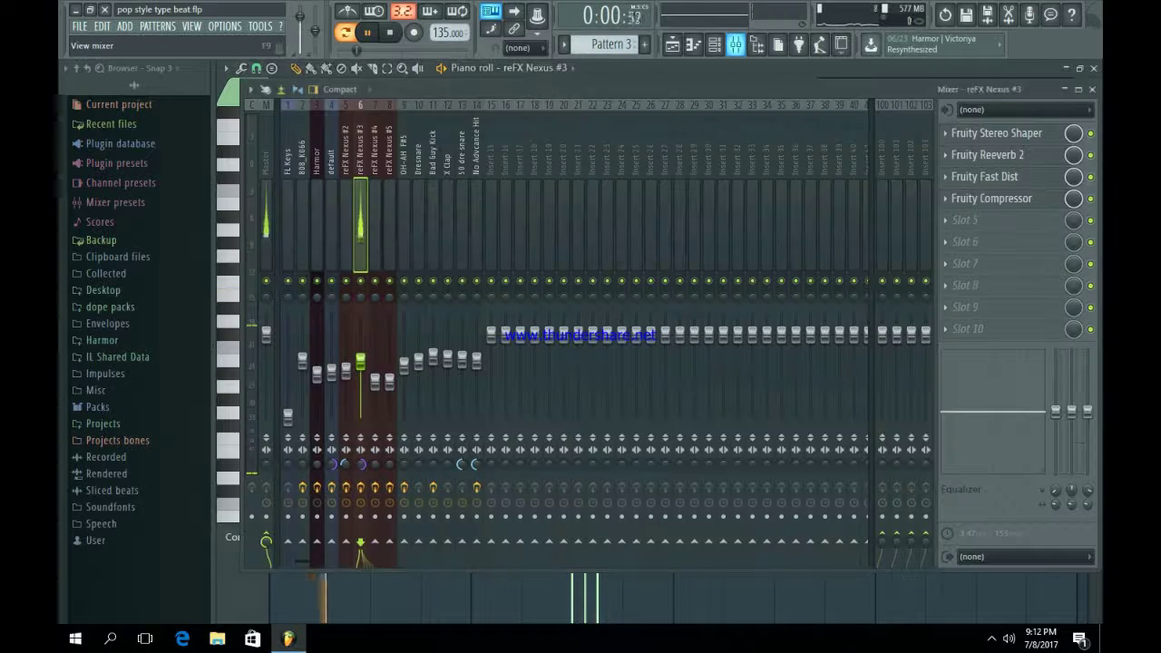
click(992, 198)
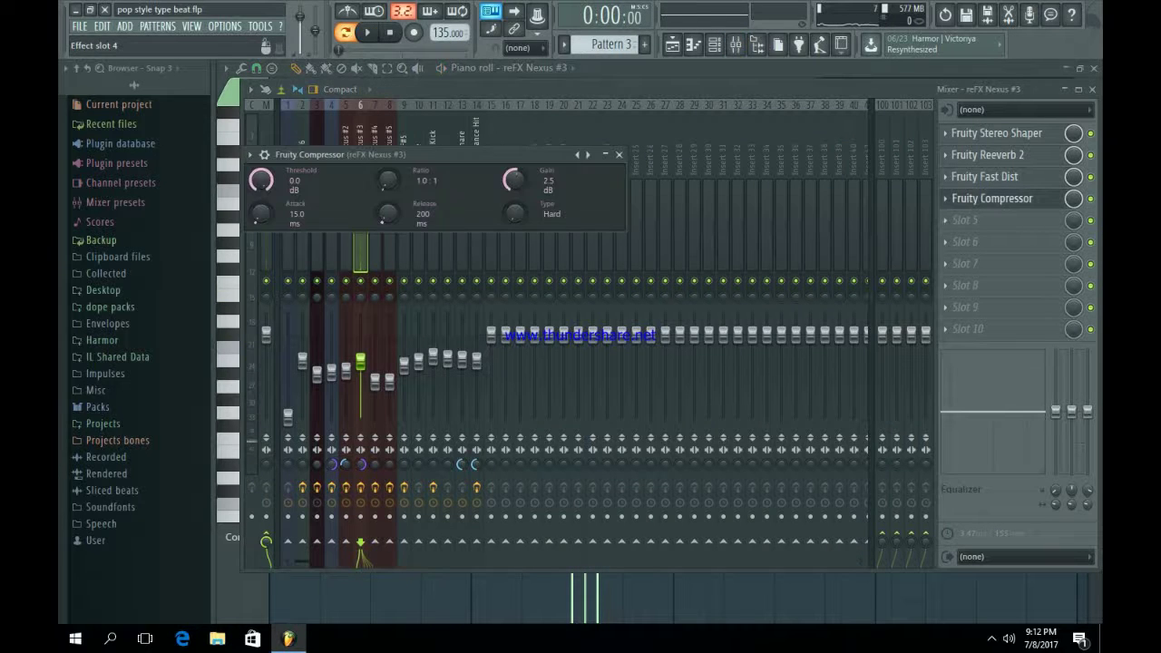
click(991, 198)
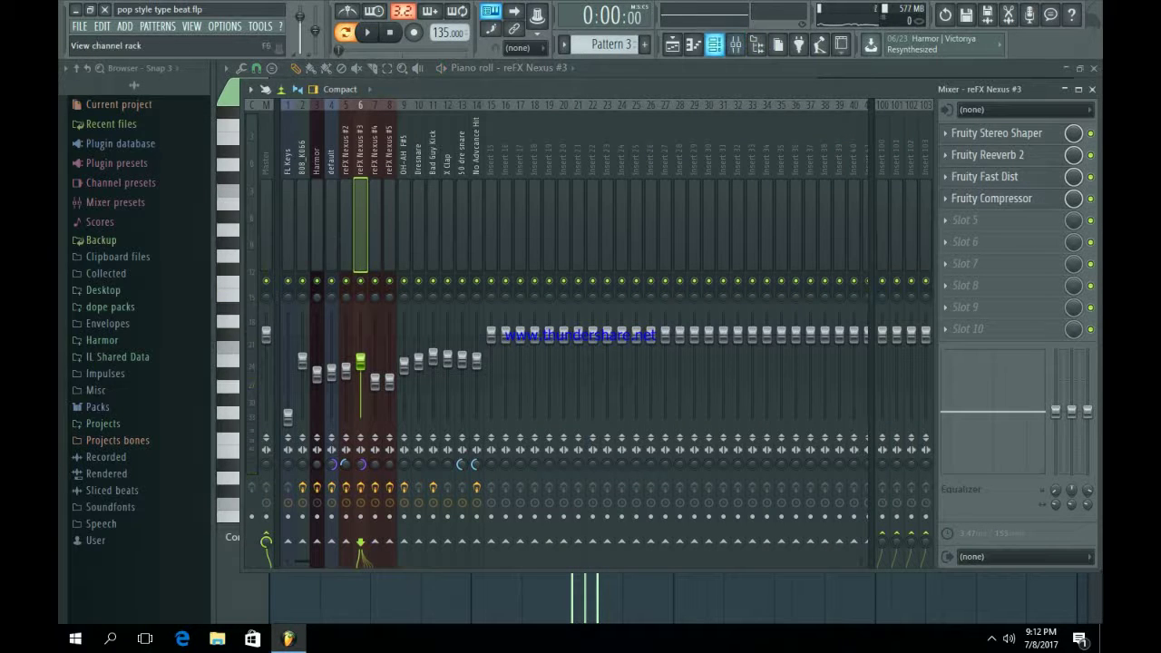
Switch to Pattern 4 and view the sound settings of the Harmor channel.
click(693, 44)
scroll(612, 44, down, 1)
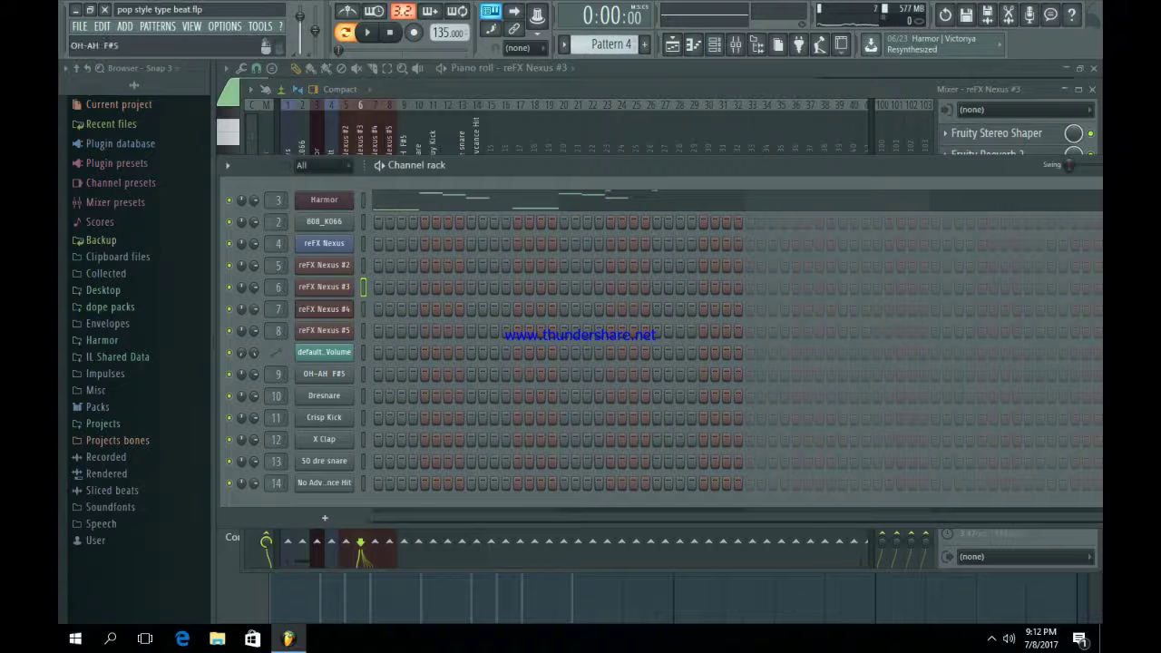
click(323, 199)
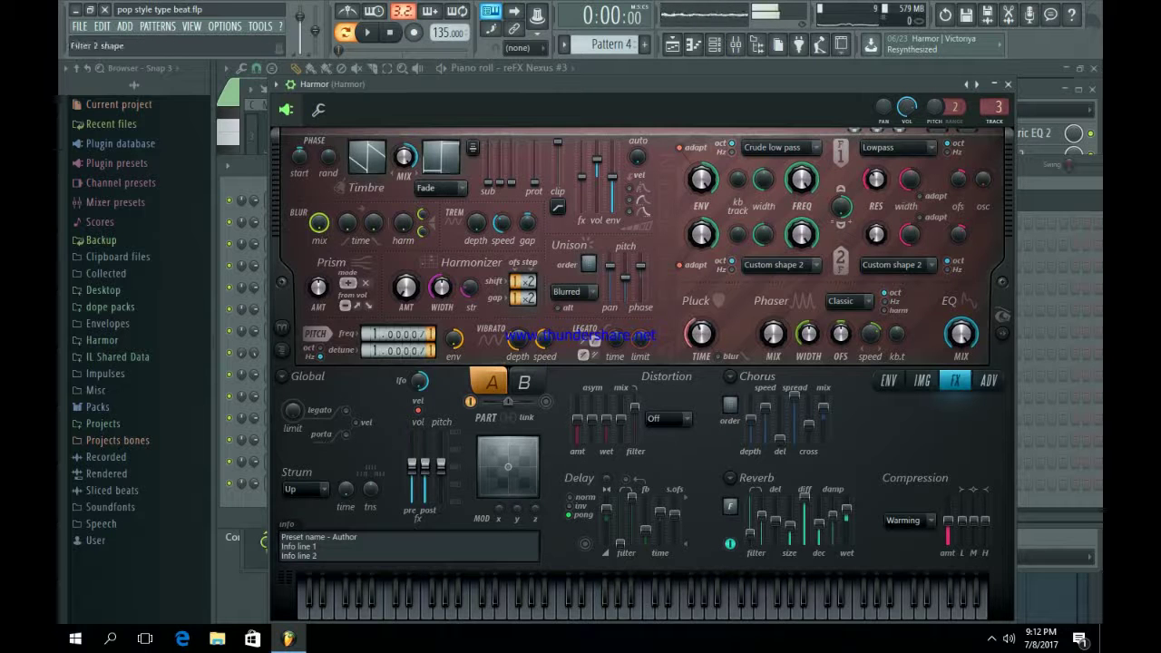
click(1008, 85)
Show the Harmor melody of Pattern 4 in the piano roll and play it back while looking over its notes.
click(758, 200)
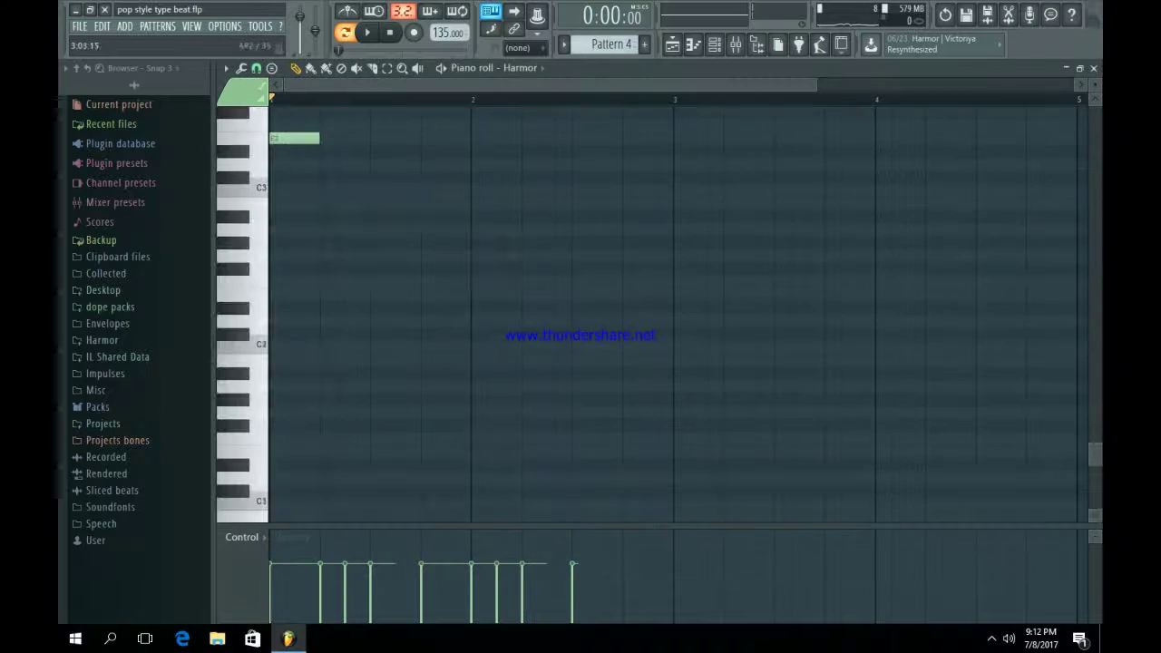
scroll(765, 201, up, 9)
drag(816, 85, 861, 85)
scroll(652, 282, up, 1)
key(space)
scroll(651, 282, down, 1)
scroll(254, 355, up, 2)
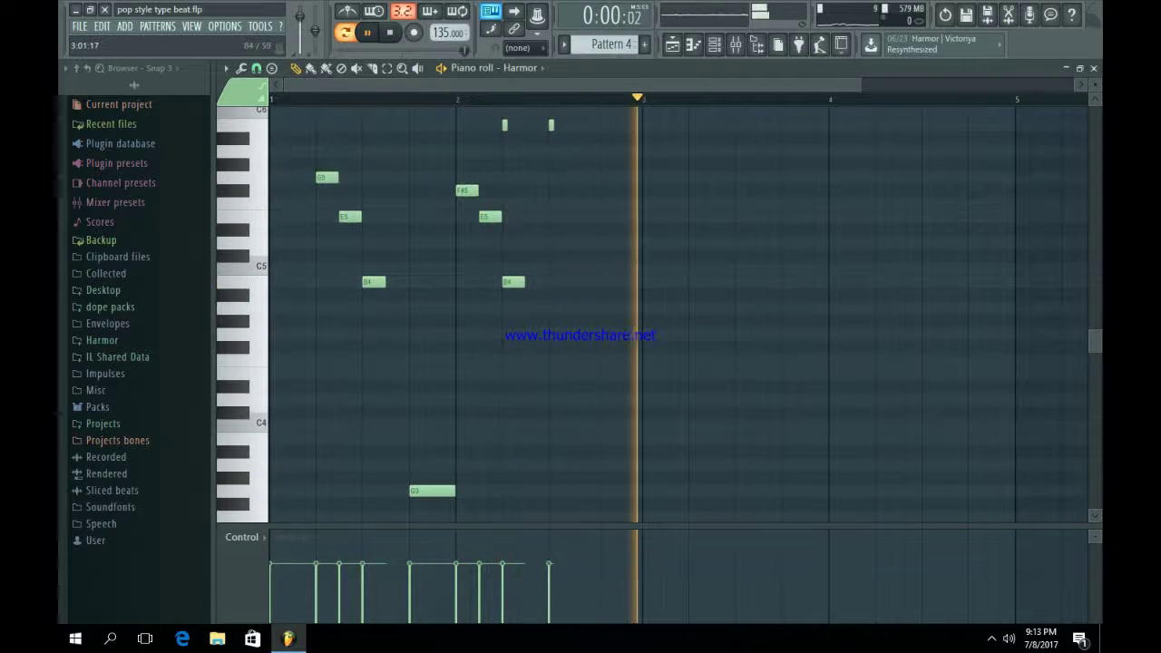
scroll(679, 314, down, 2)
scroll(678, 314, up, 2)
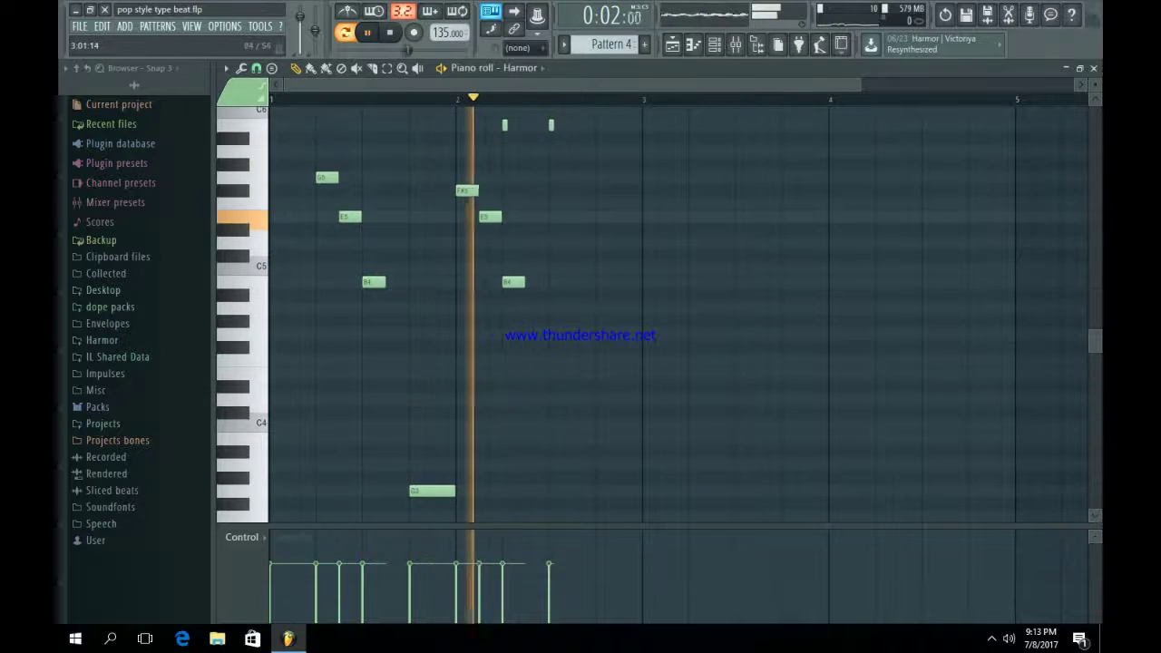
Examine the effects chain on the Harmor mixer track while the pattern plays.
click(736, 44)
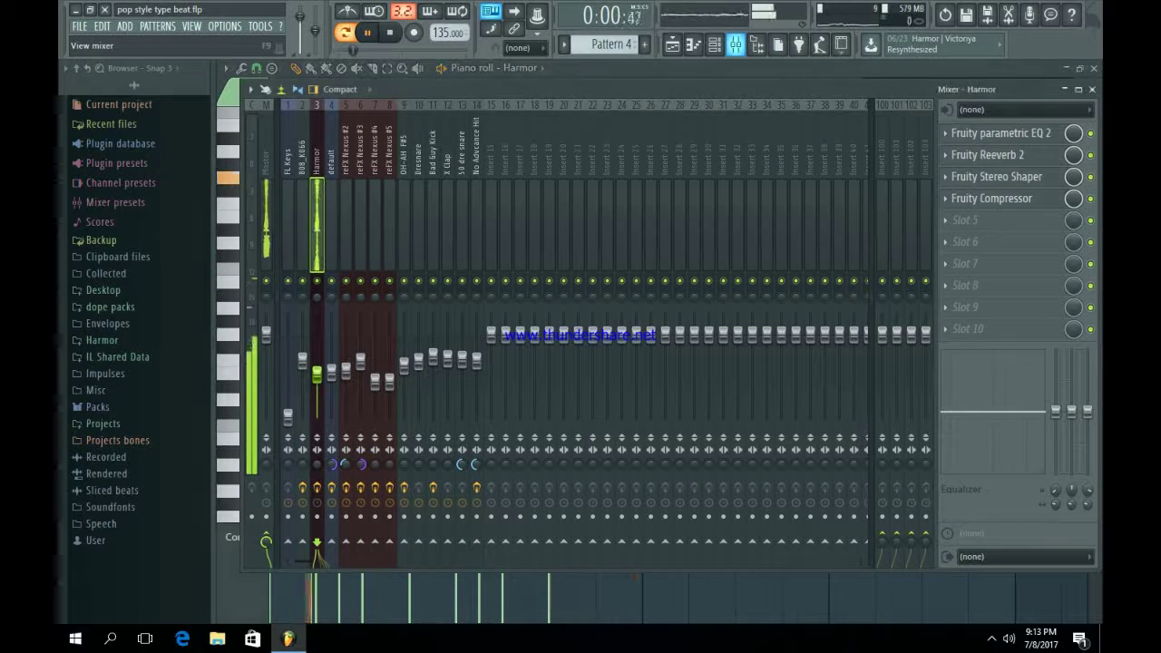
click(736, 44)
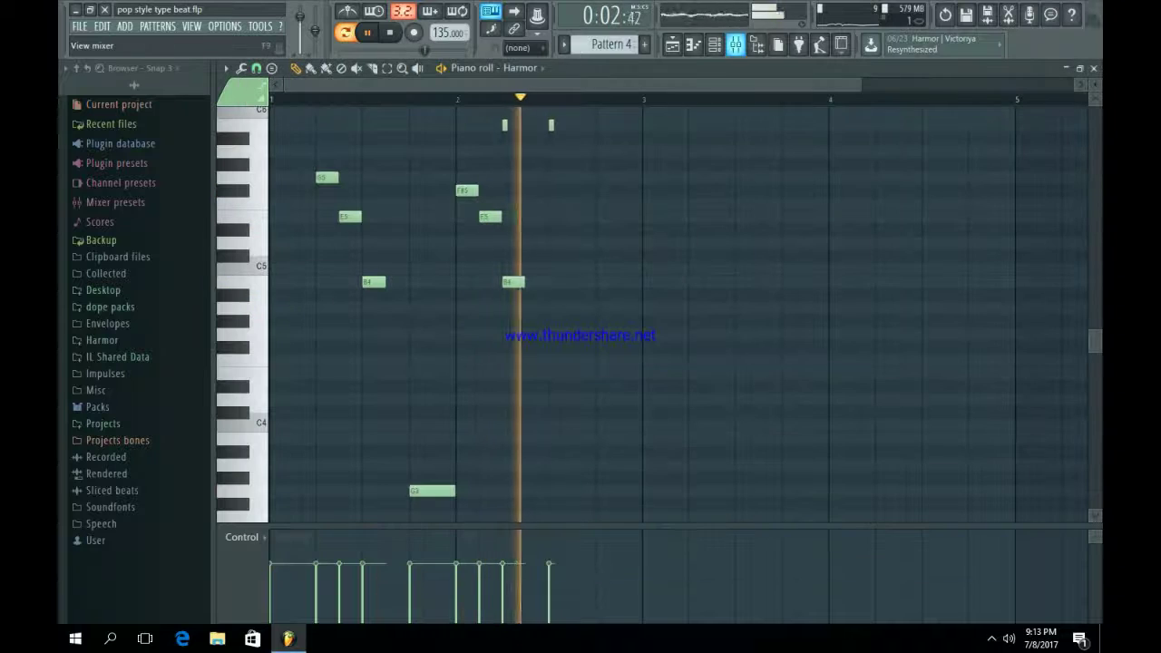
click(736, 44)
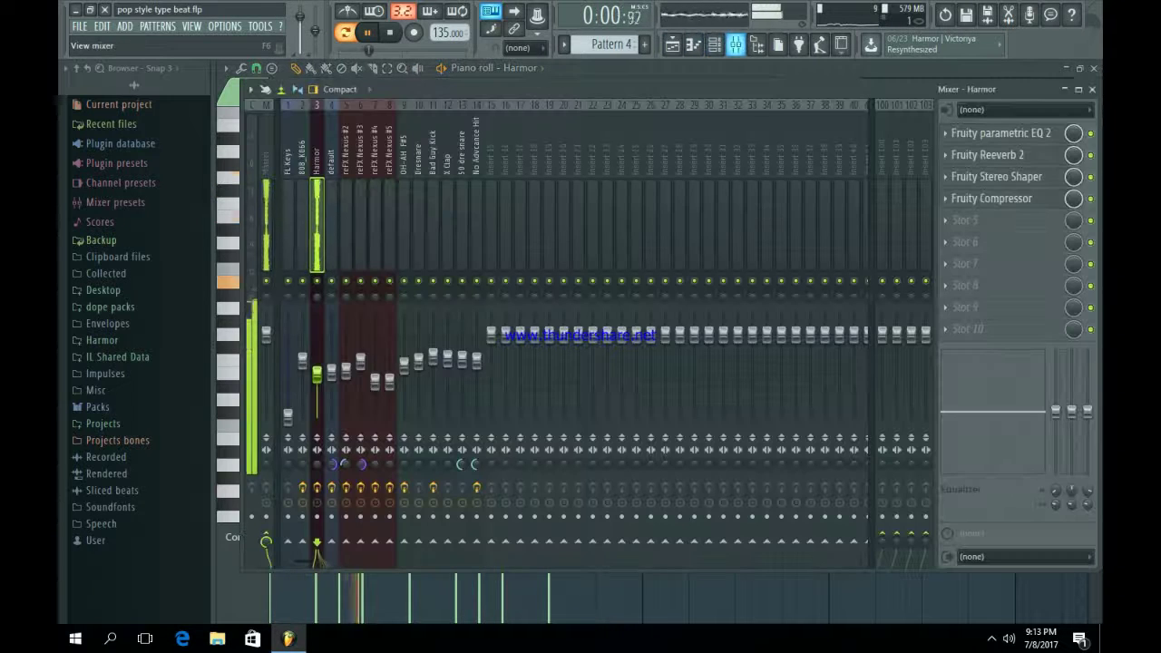
Lower the reFX Nexus #3 mixer fader slightly, stop playback and return to the channel rack.
drag(360, 361, 360, 364)
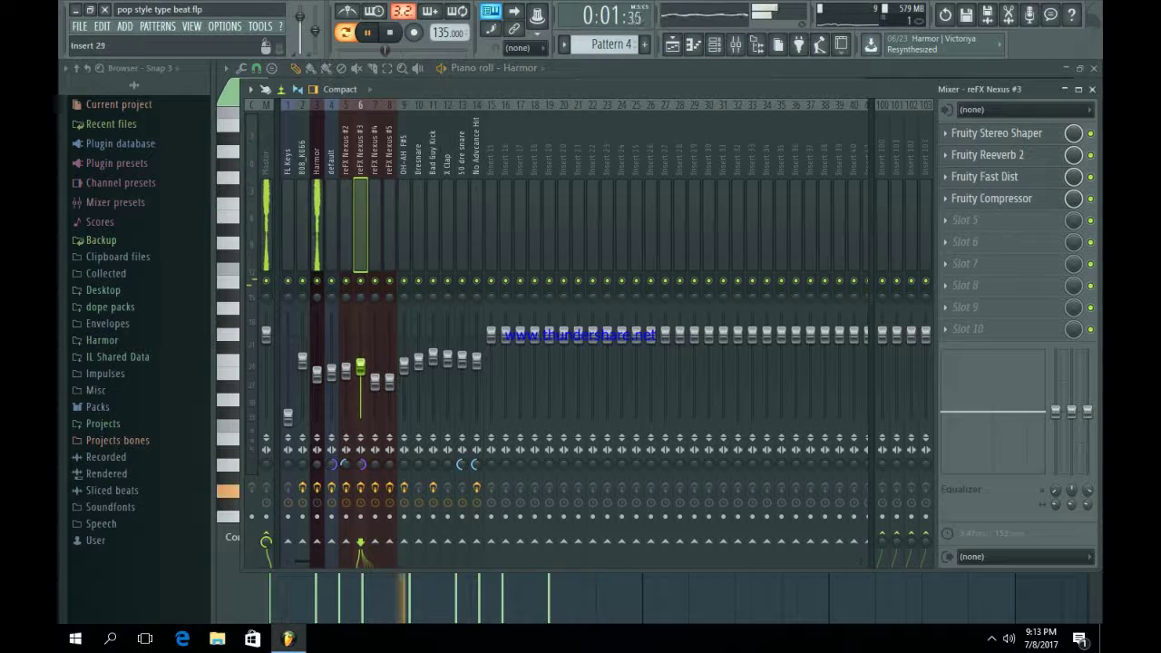
click(736, 44)
click(714, 43)
key(space)
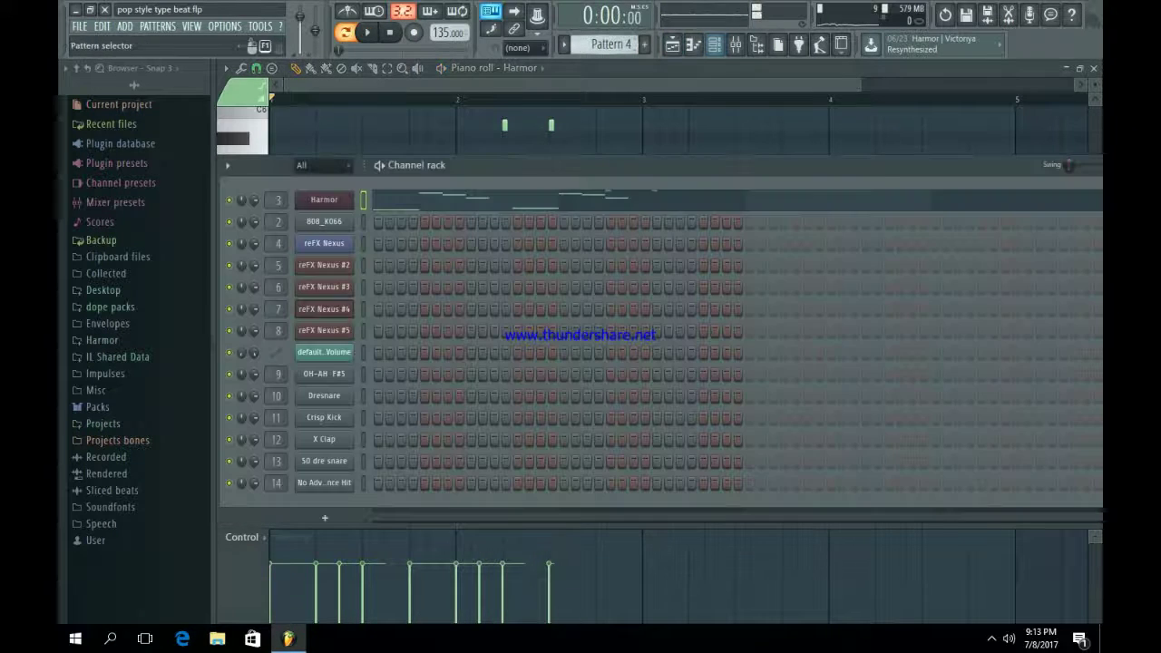
Switch to Pattern 5 and view the OH-AH F#5 channel's sample settings while auditioning its sound.
scroll(611, 44, down, 1)
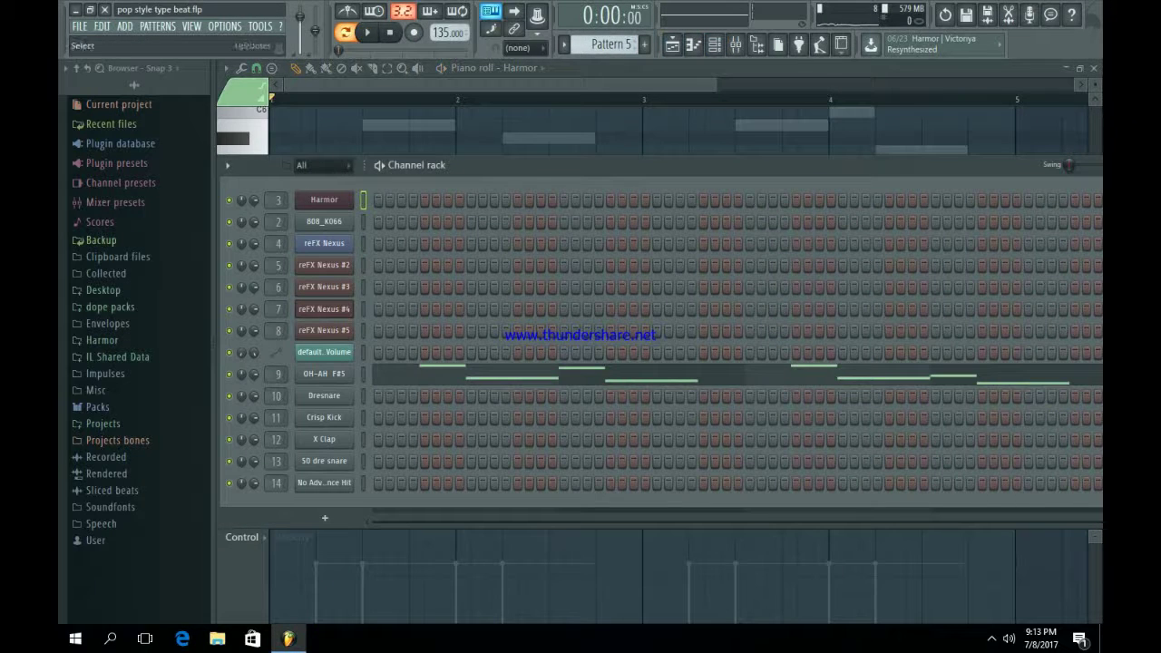
click(323, 373)
key(v)
click(242, 161)
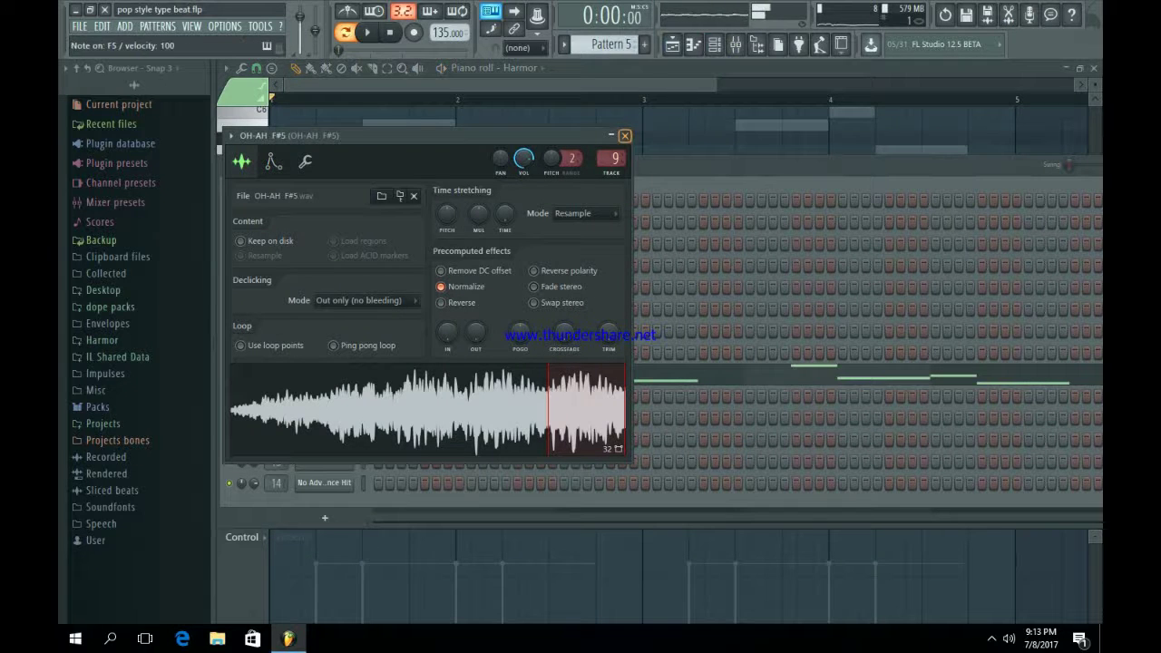
click(625, 136)
Show the OH-AH F#5 melody of Pattern 5 in the piano roll and play it back.
click(653, 374)
scroll(653, 345, up, 4)
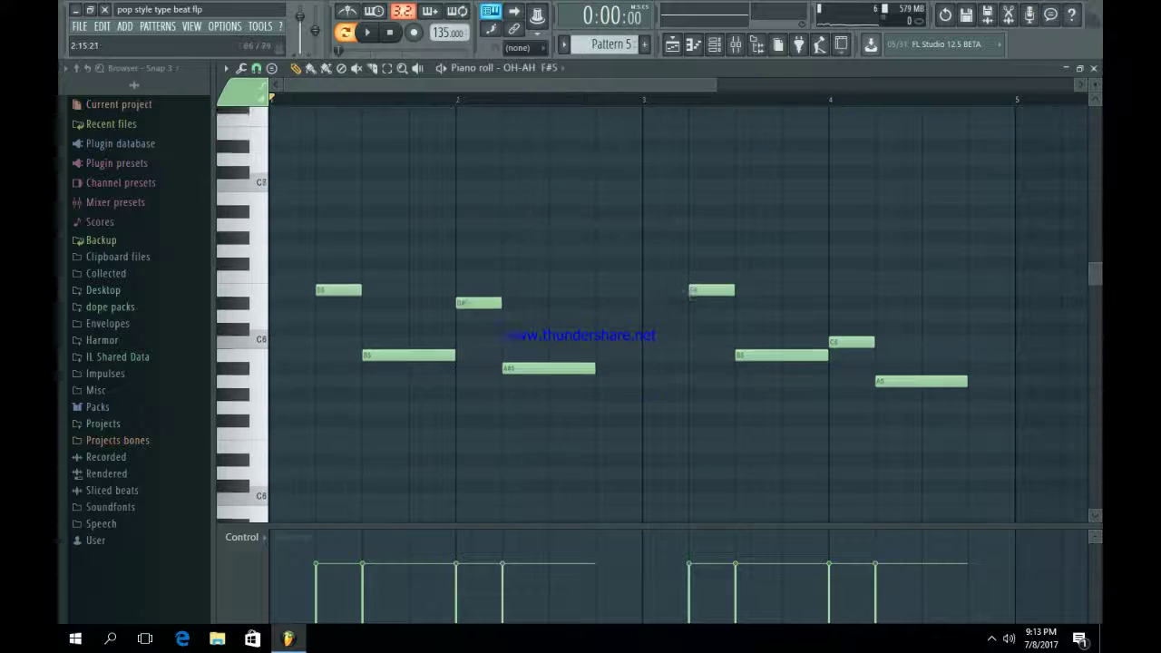
key(space)
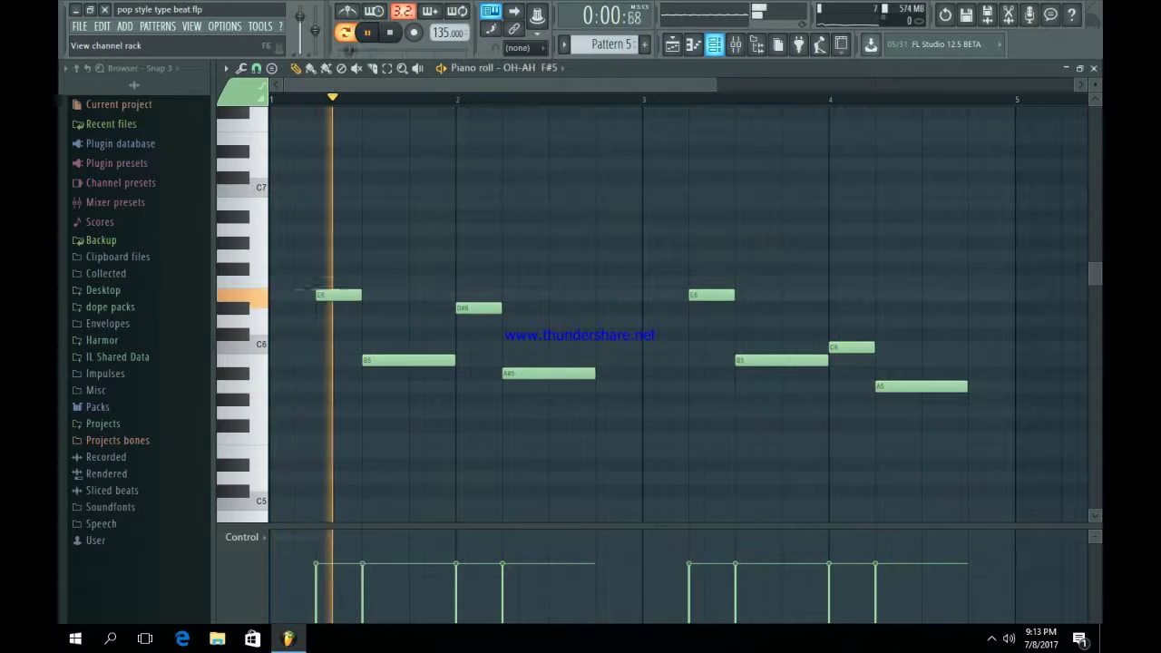
Save the project while the pattern plays and stop playback.
click(80, 27)
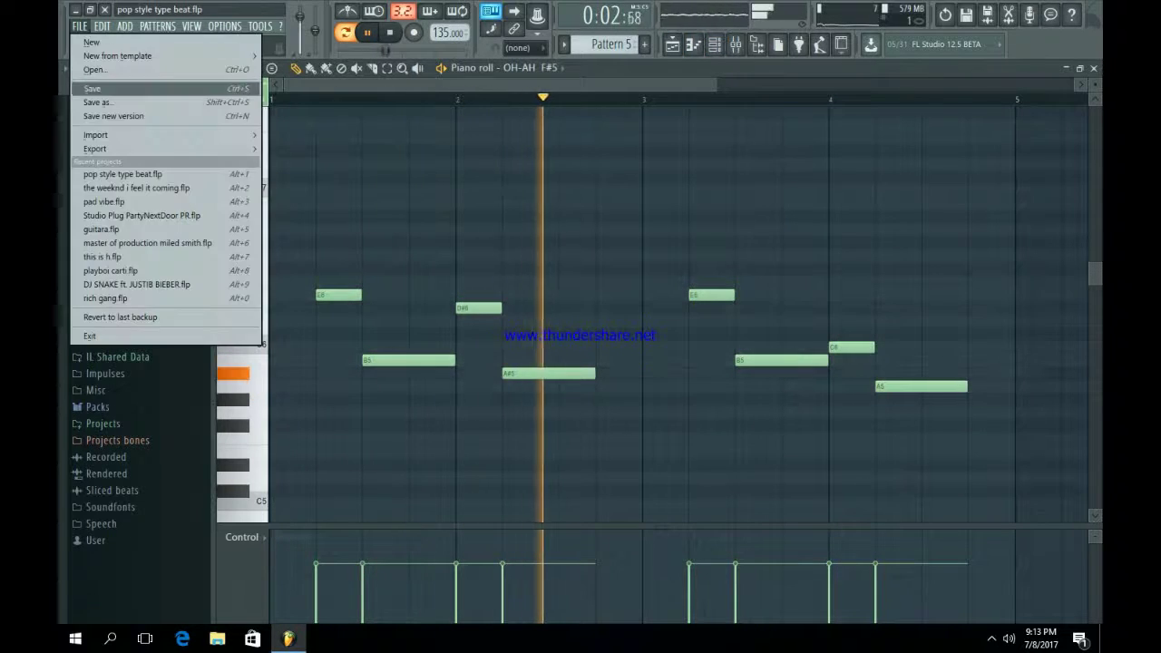
click(96, 88)
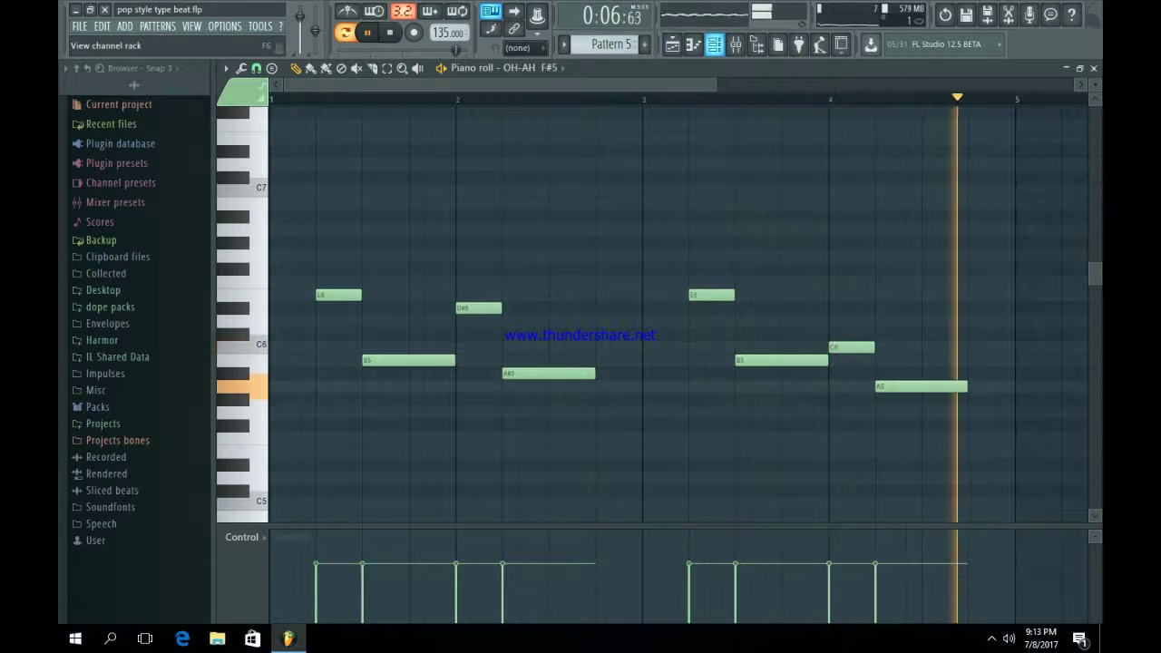
key(space)
Return to the channel rack, switch to Pattern 6, and audition the reFX Nexus #5 preset with its library list shown.
key(F6)
scroll(612, 44, up, 1)
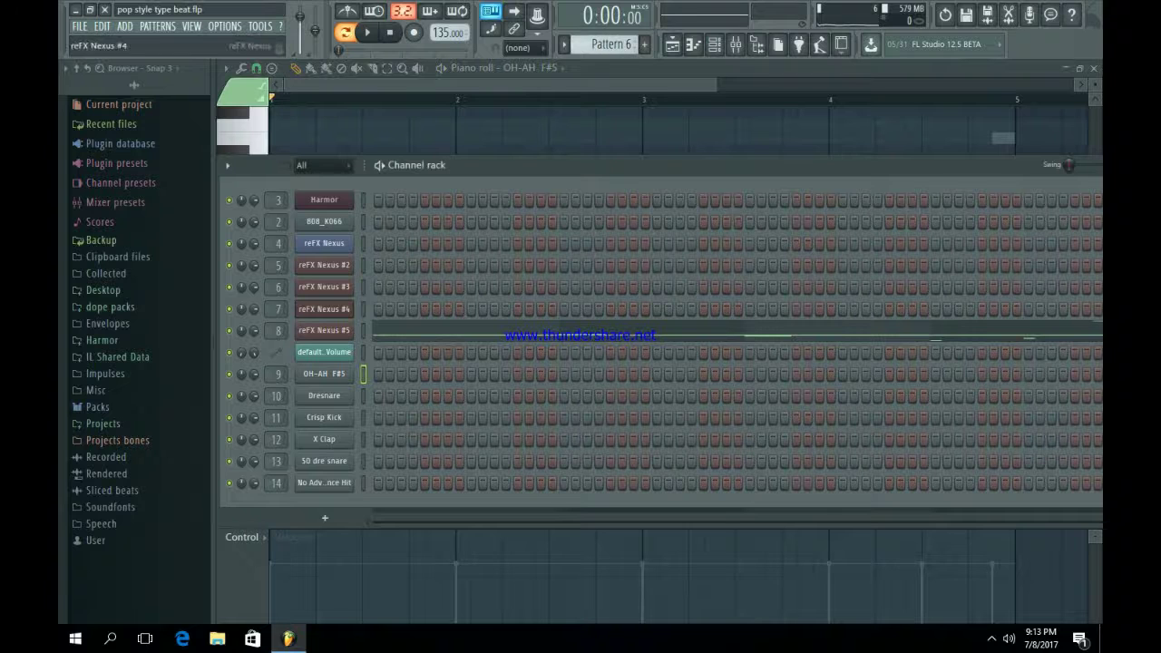
click(324, 331)
click(335, 255)
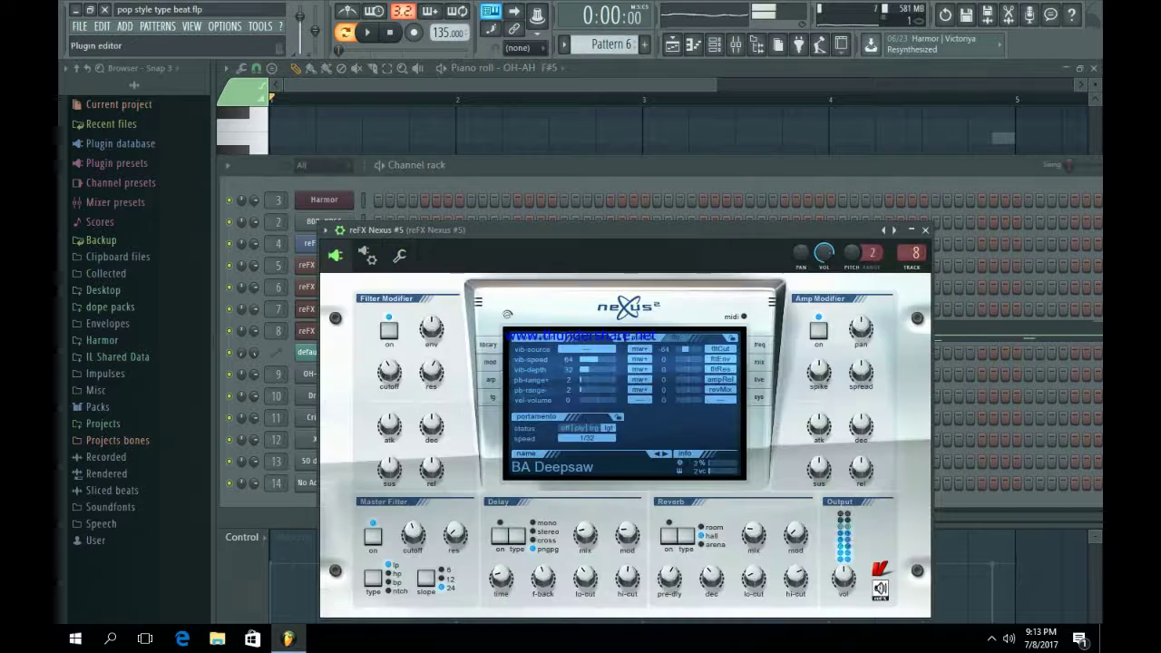
click(488, 345)
key(v)
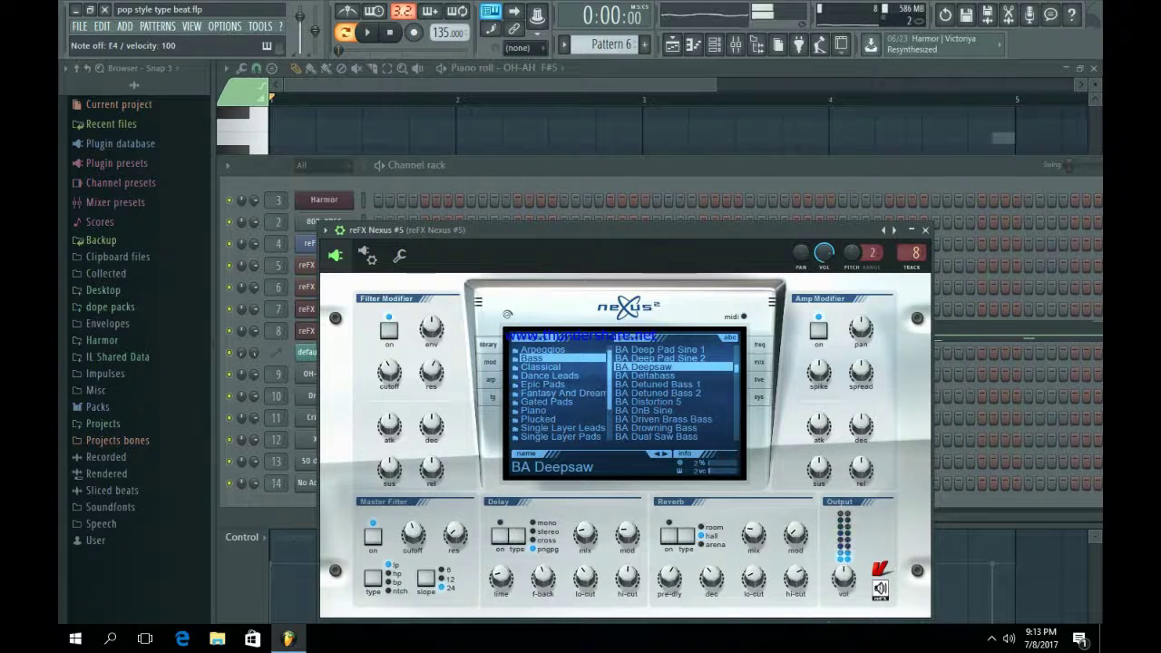
click(925, 230)
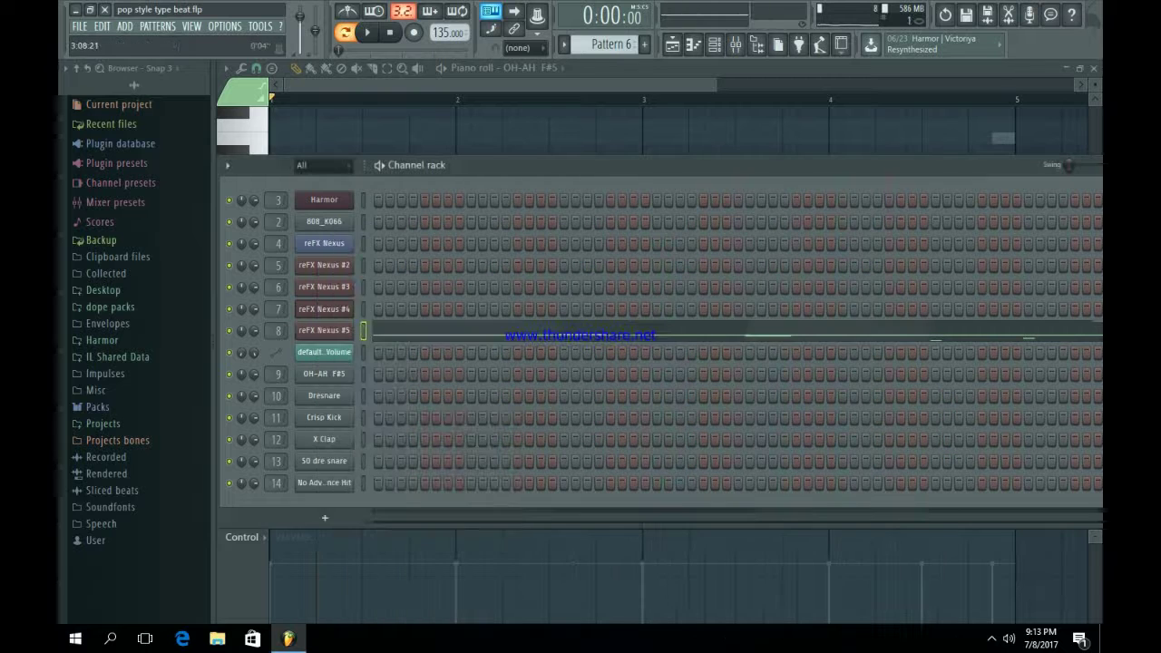
Show the reFX Nexus #5 mixer track and view its first Fruity parametric EQ 2 and Fruity Fast Dist effects.
key(F9)
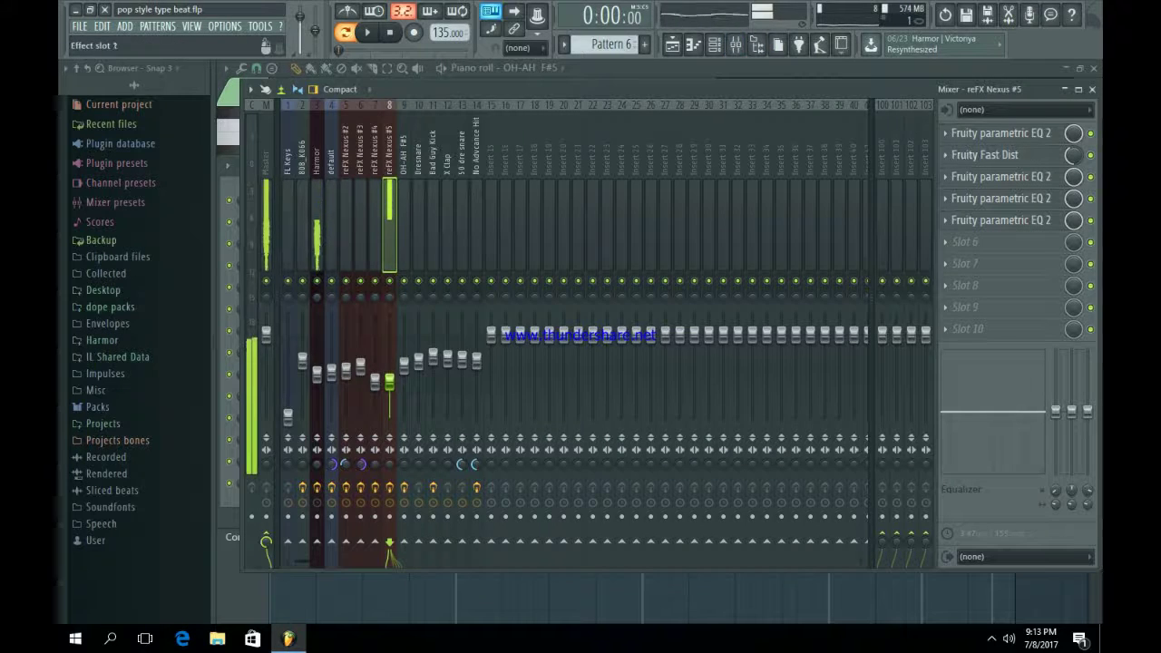
click(1002, 134)
click(1001, 133)
click(998, 155)
click(998, 155)
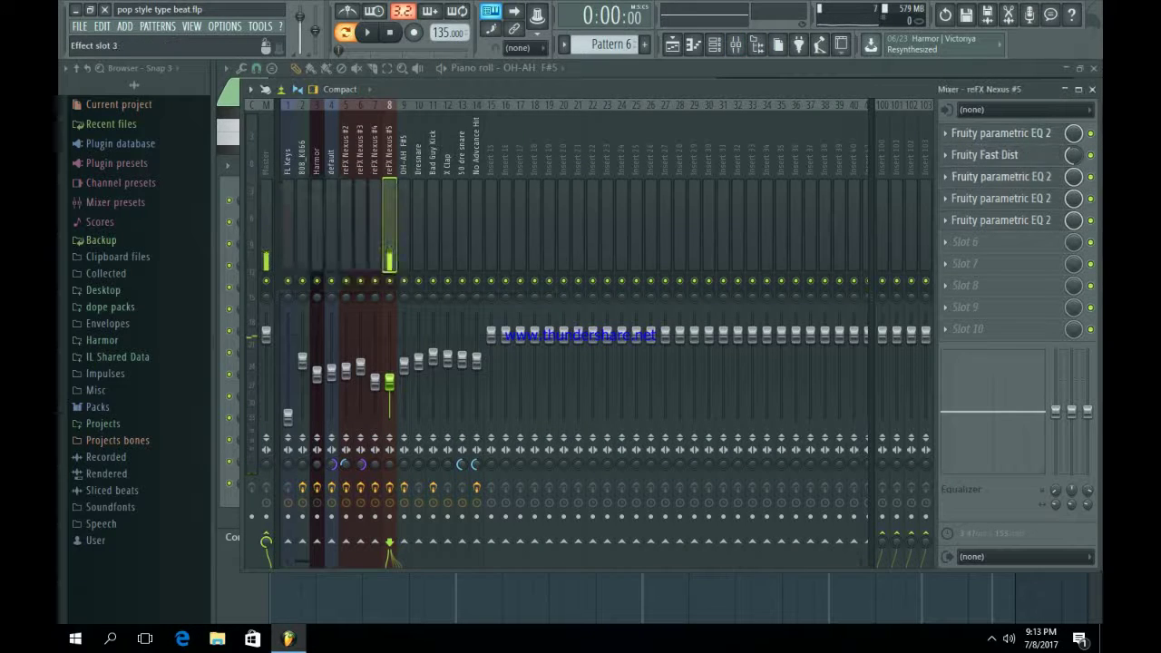
Examine the Fruity parametric EQ 2 curves in slots 3 to 5 while auditioning notes, and return to the channel rack.
click(997, 177)
click(998, 177)
click(998, 199)
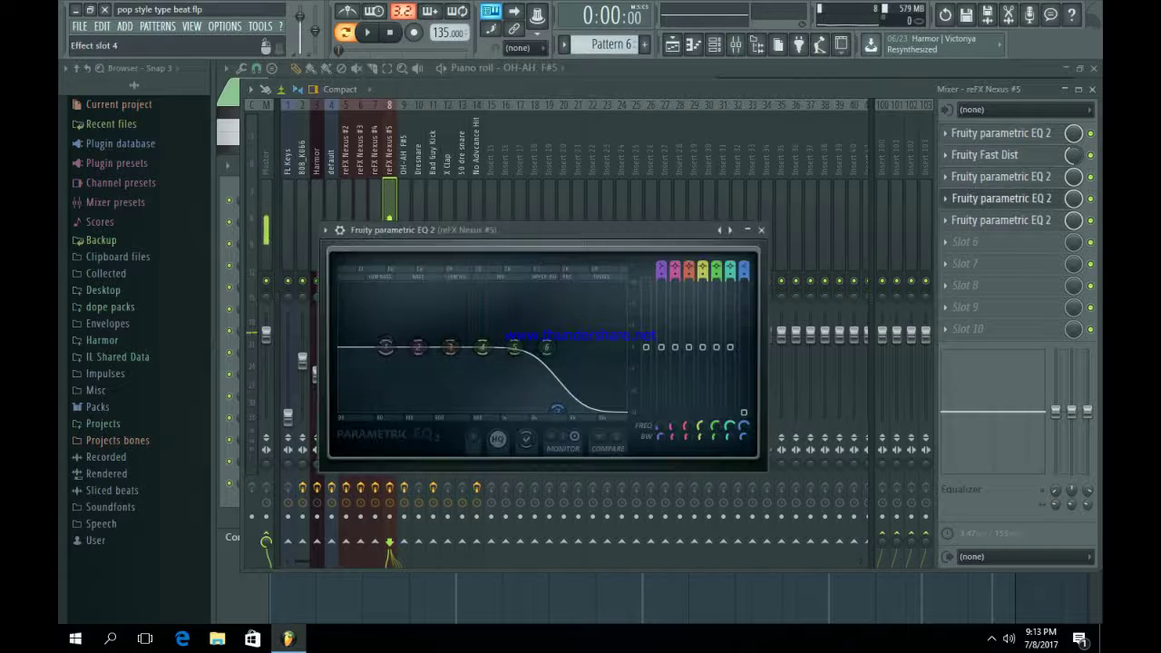
key(x)
click(1001, 221)
key(x)
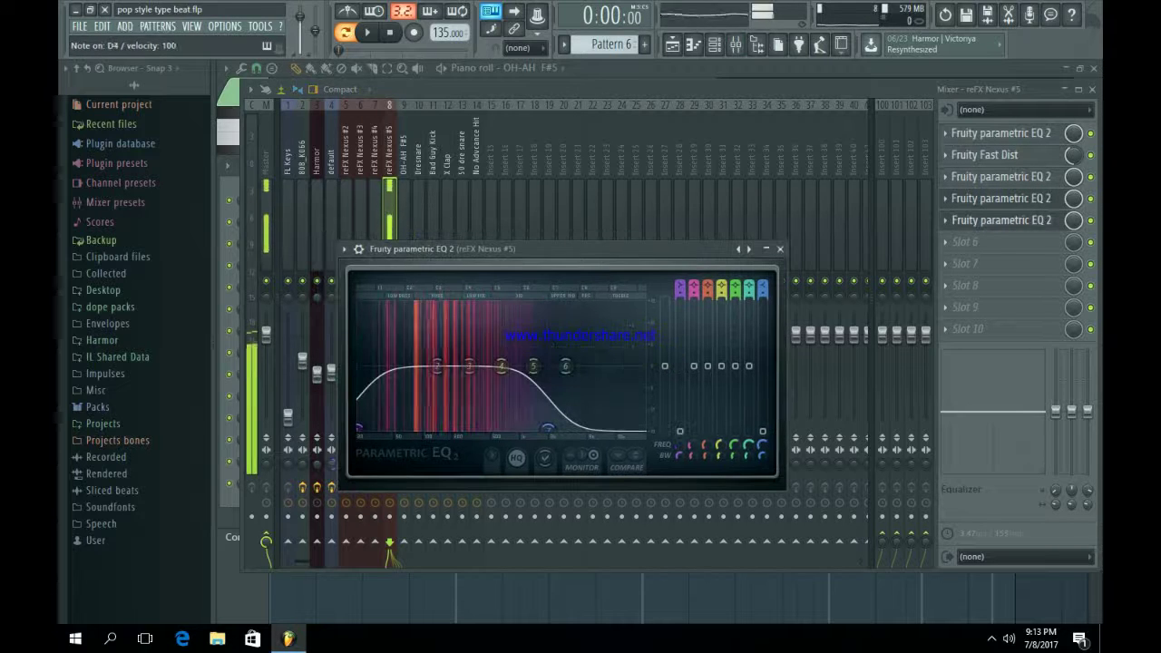
key(x)
click(1001, 199)
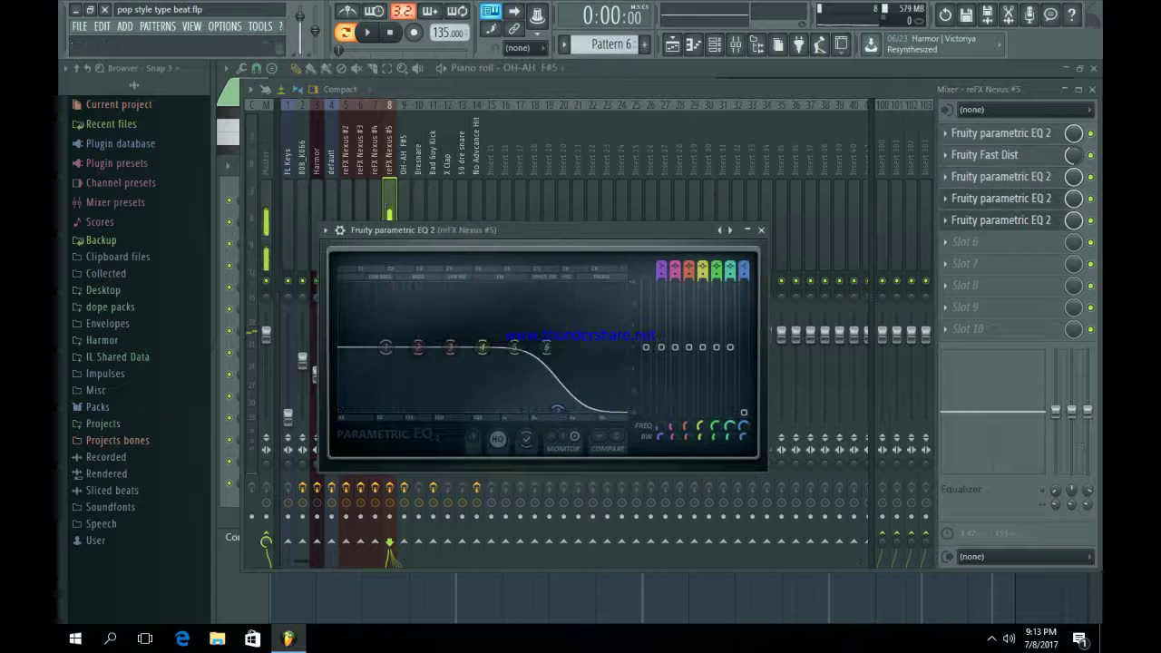
key(x)
click(1001, 176)
key(x)
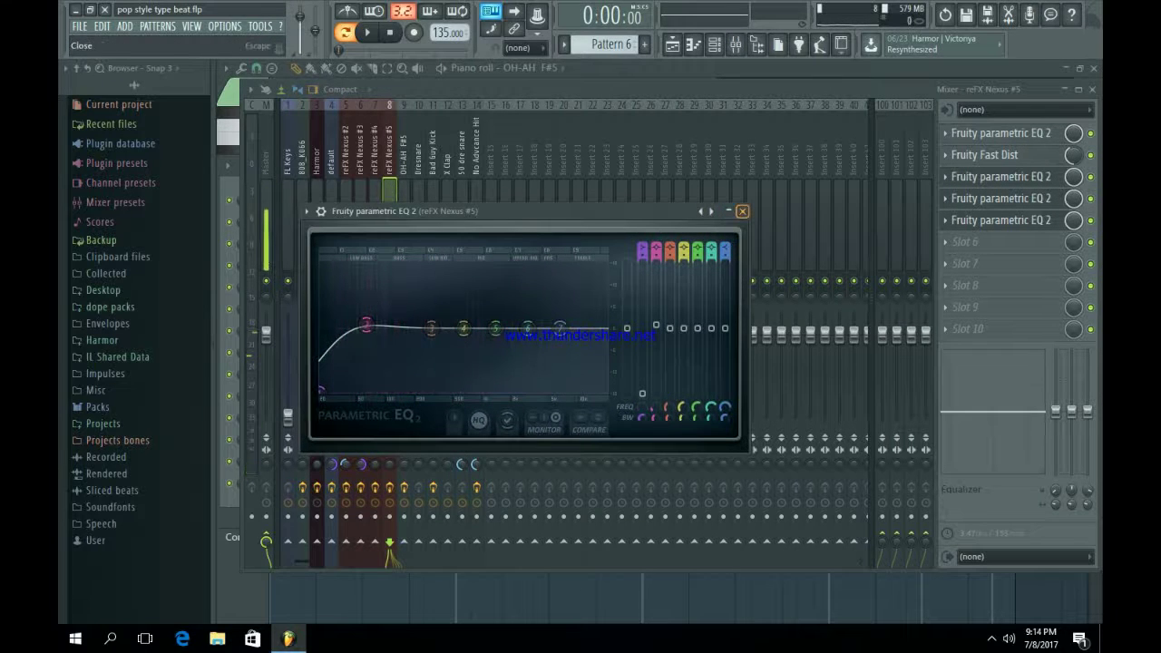
click(742, 210)
click(714, 43)
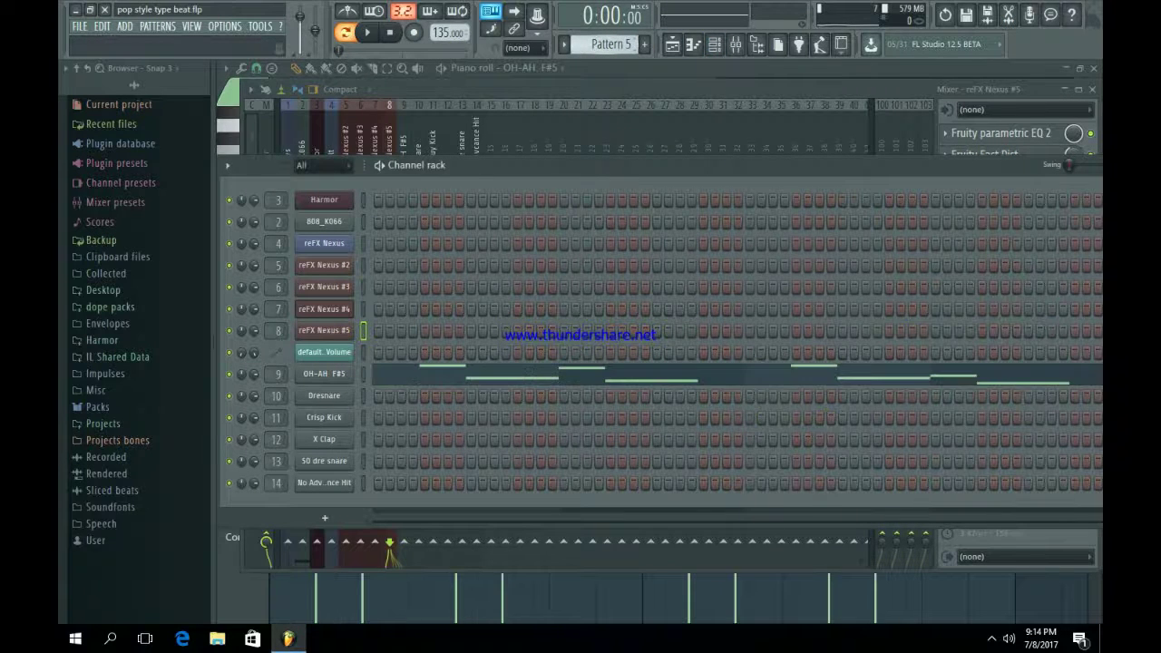
key(KP_Add)
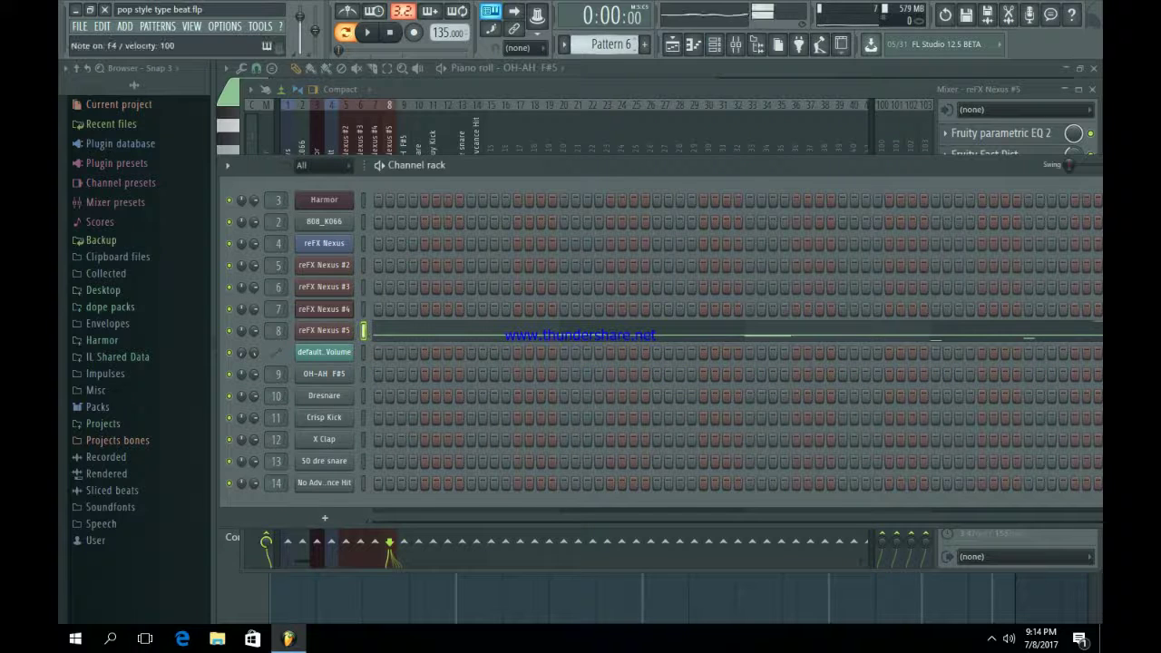
key(KP_Add)
click(410, 331)
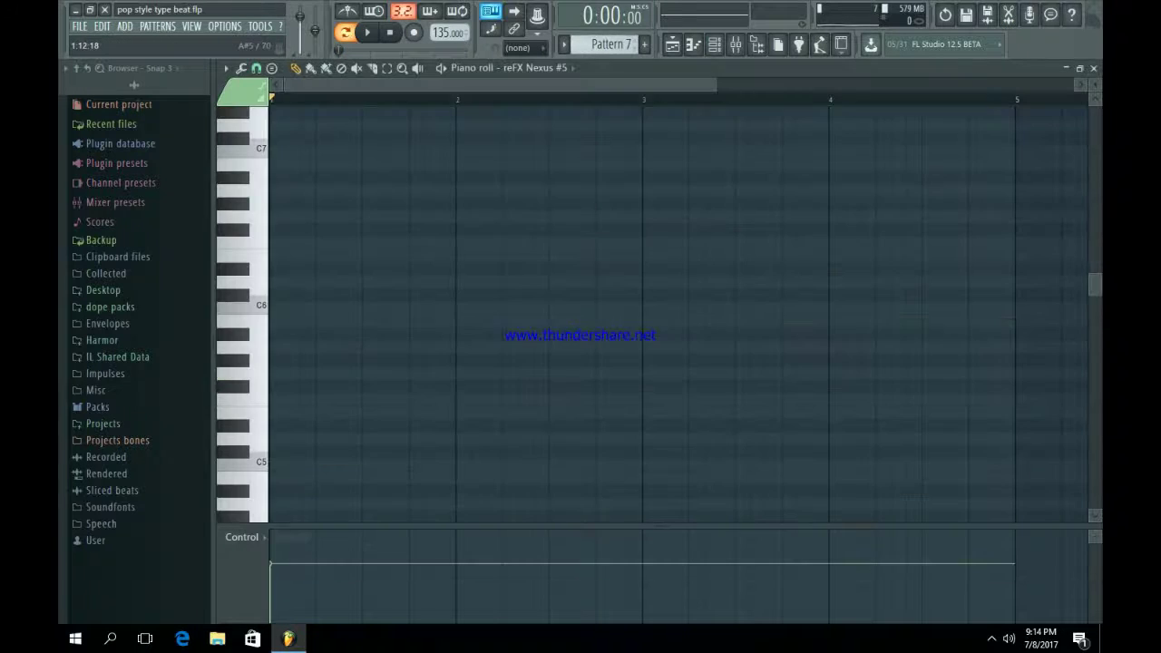
click(672, 44)
click(715, 44)
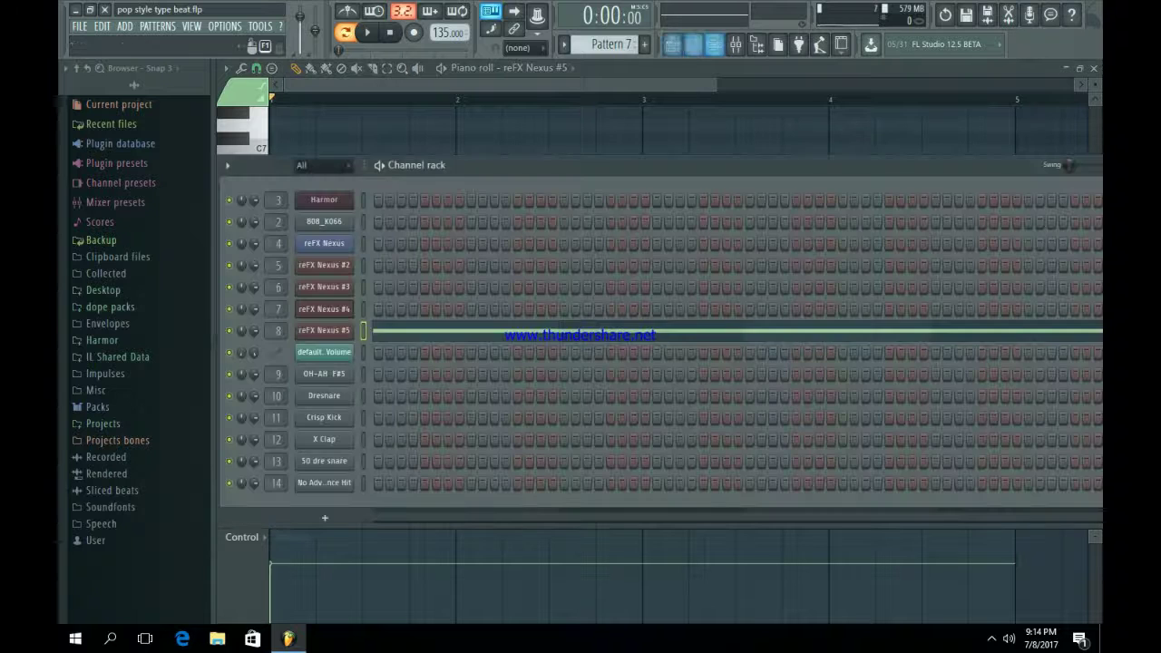
Show the reFX Nexus #5 notes of Pattern 6 in the piano roll and play them back while looking over their full pitch range.
key(KP_Subtract)
click(537, 327)
click(537, 326)
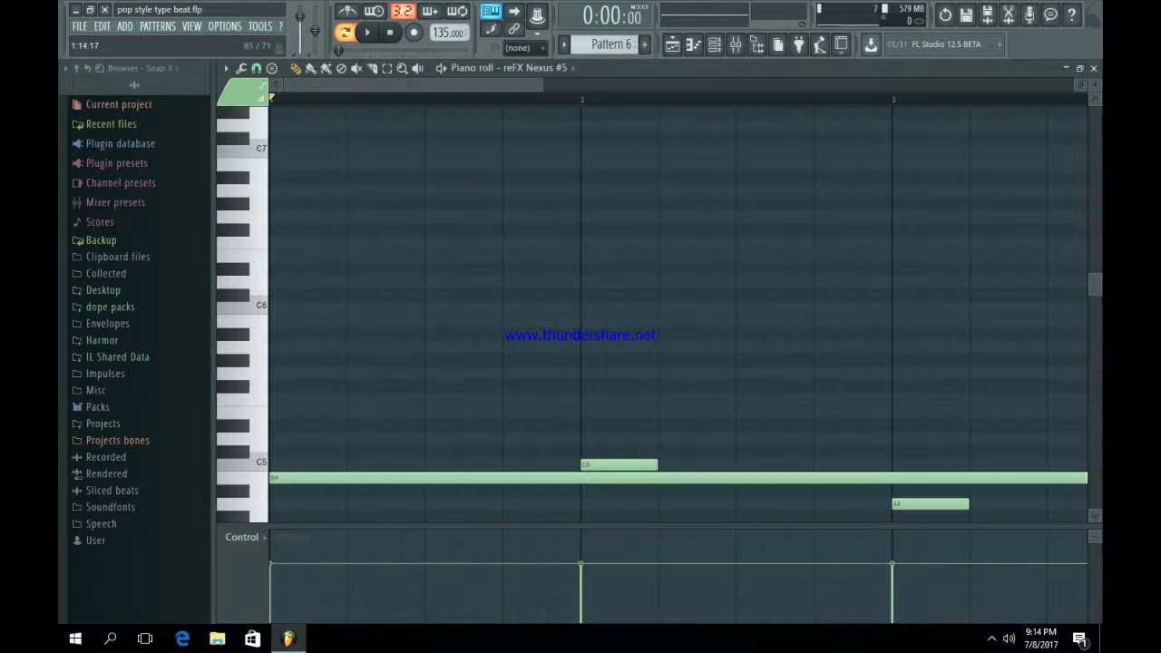
key(space)
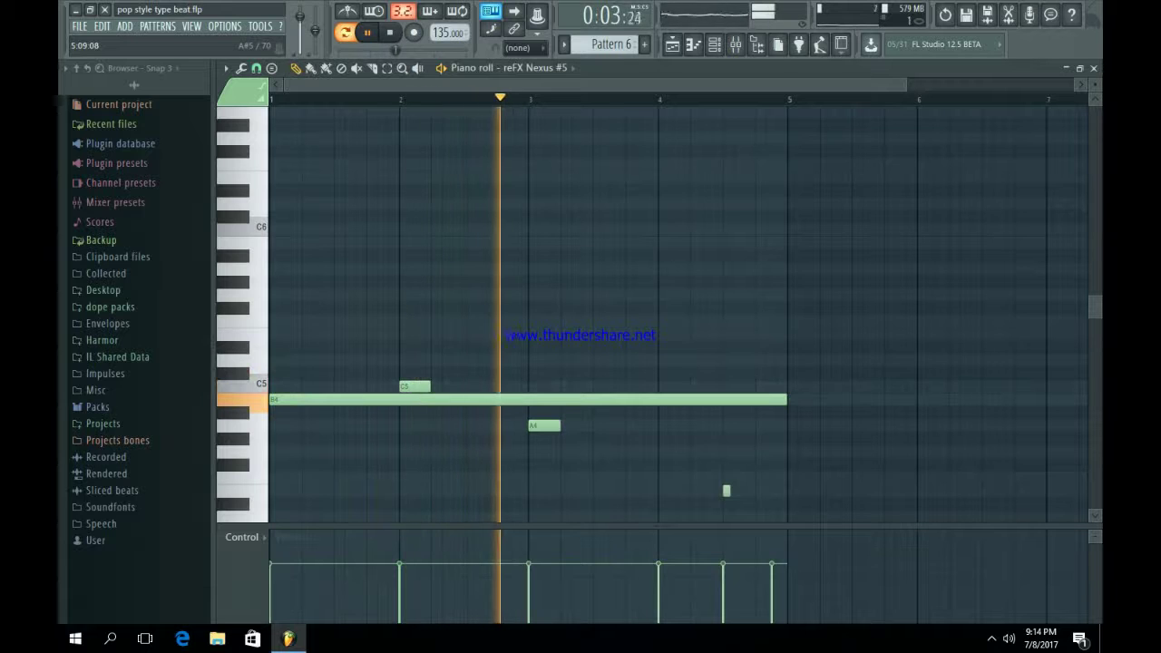
scroll(856, 262, down, 2)
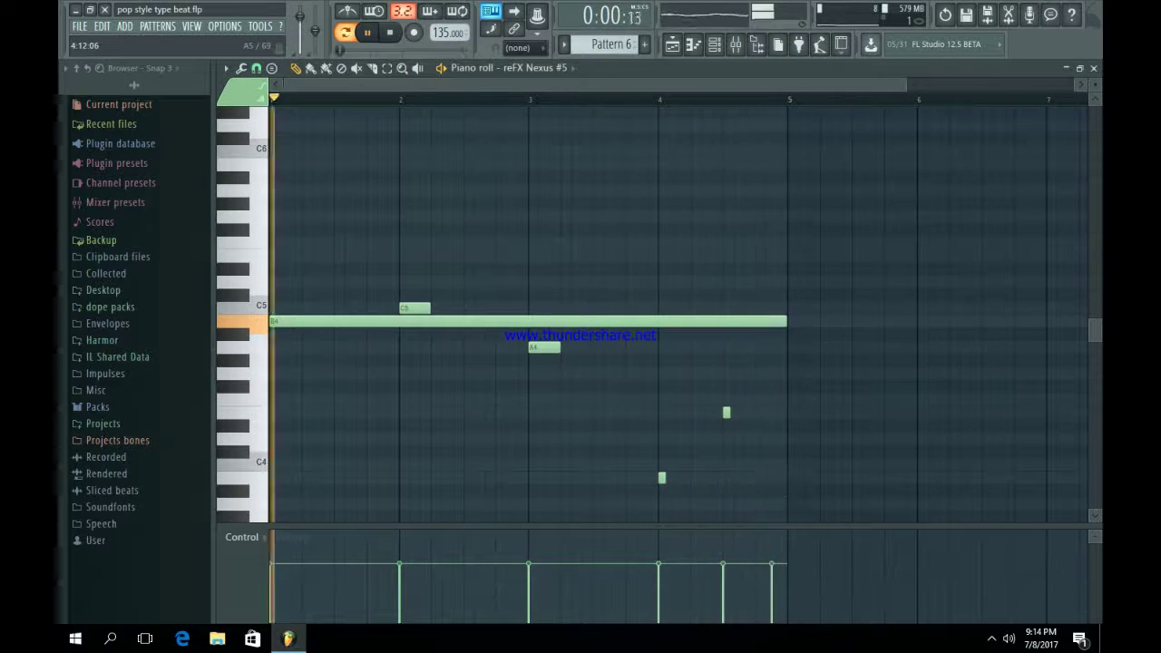
scroll(751, 193, up, 8)
scroll(763, 226, down, 8)
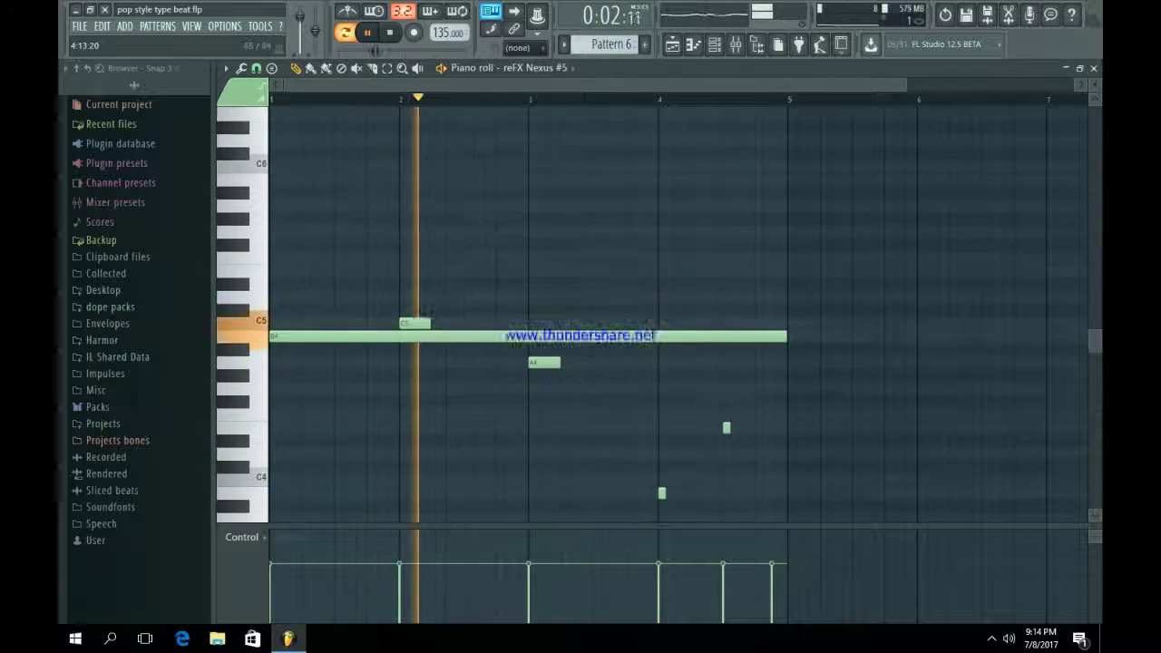
scroll(678, 313, down, 2)
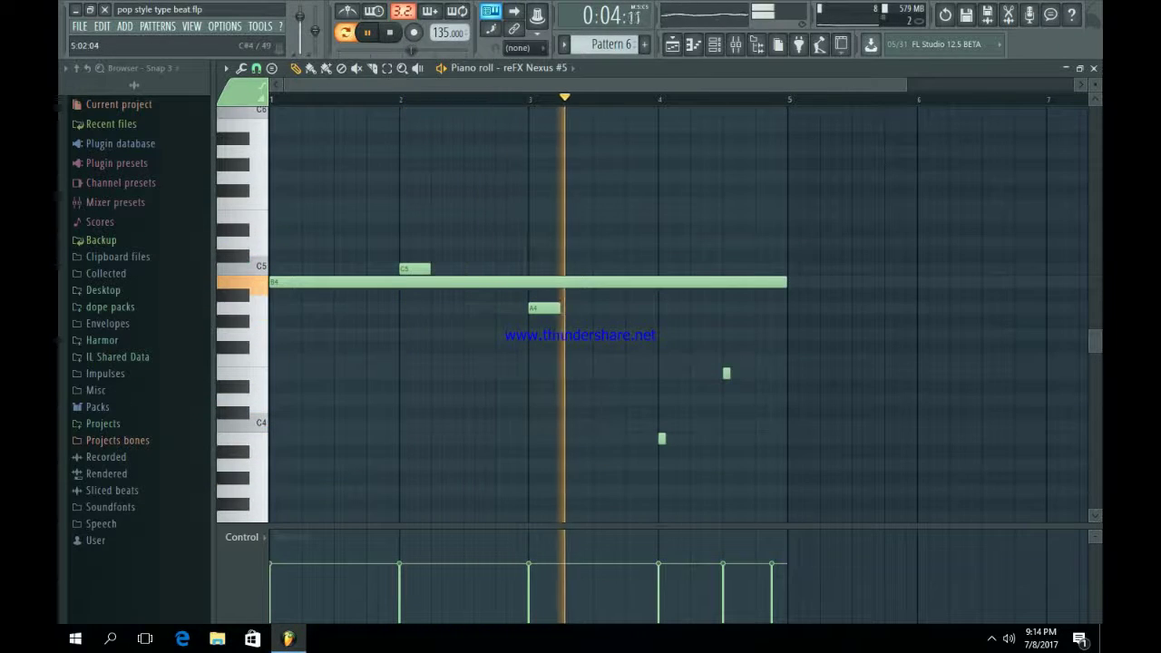
scroll(679, 314, up, 7)
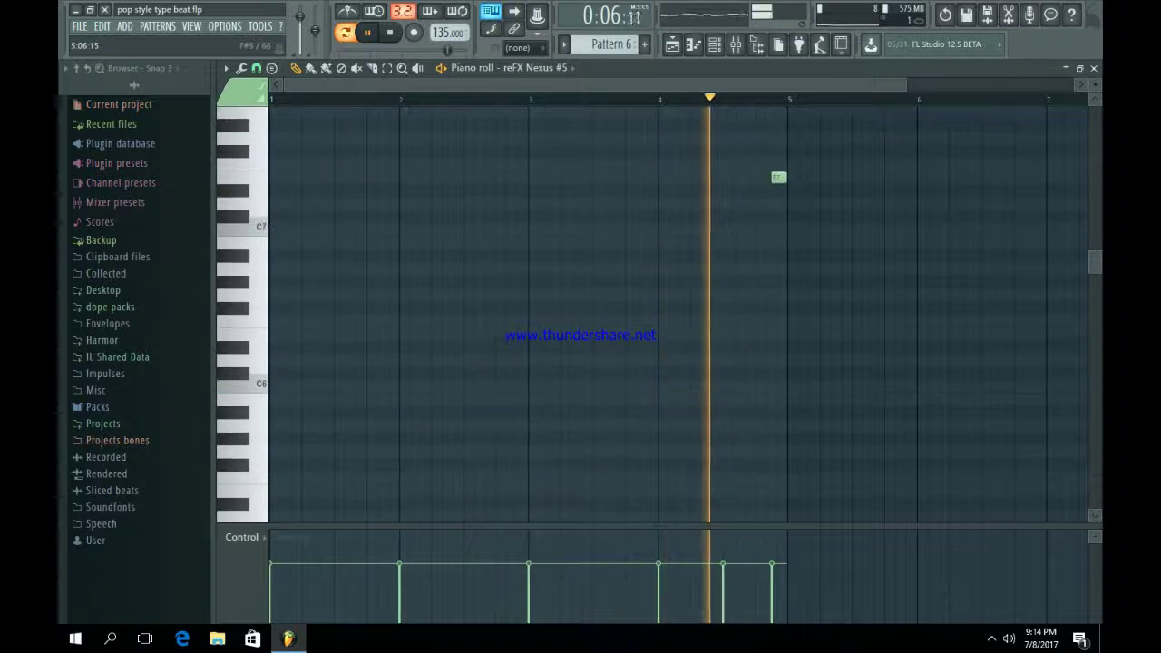
scroll(678, 314, down, 2)
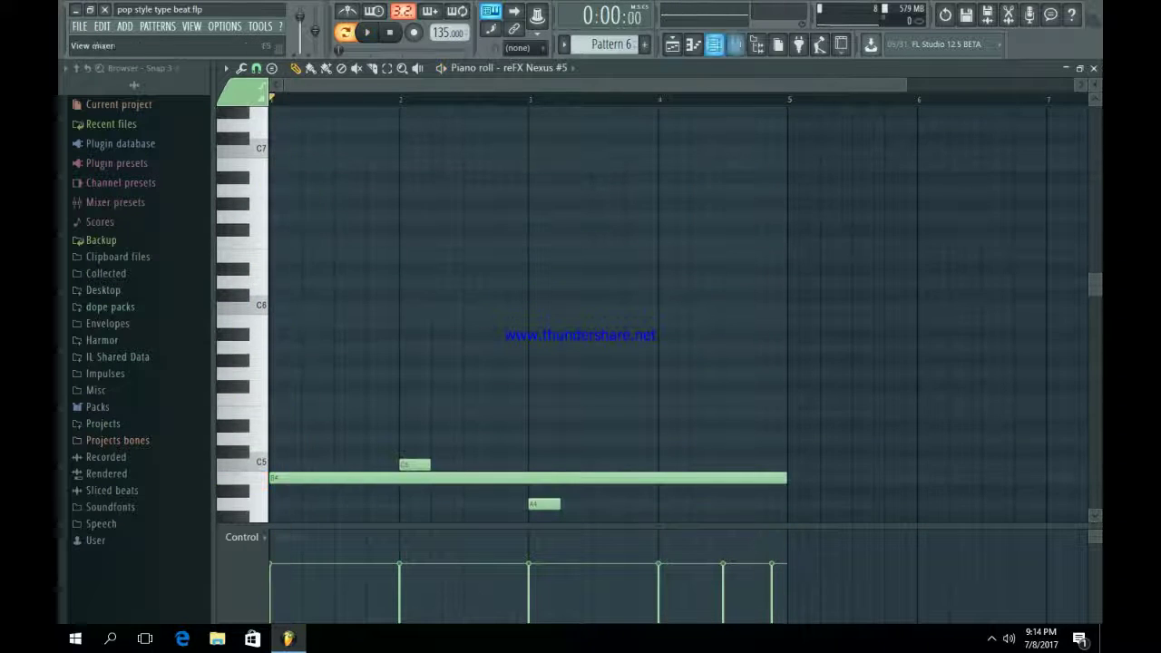
Switch to Pattern 7, show its reFX Nexus #5 note in the piano roll, play it back and stop playback.
click(714, 44)
scroll(613, 45, down, 1)
click(540, 331)
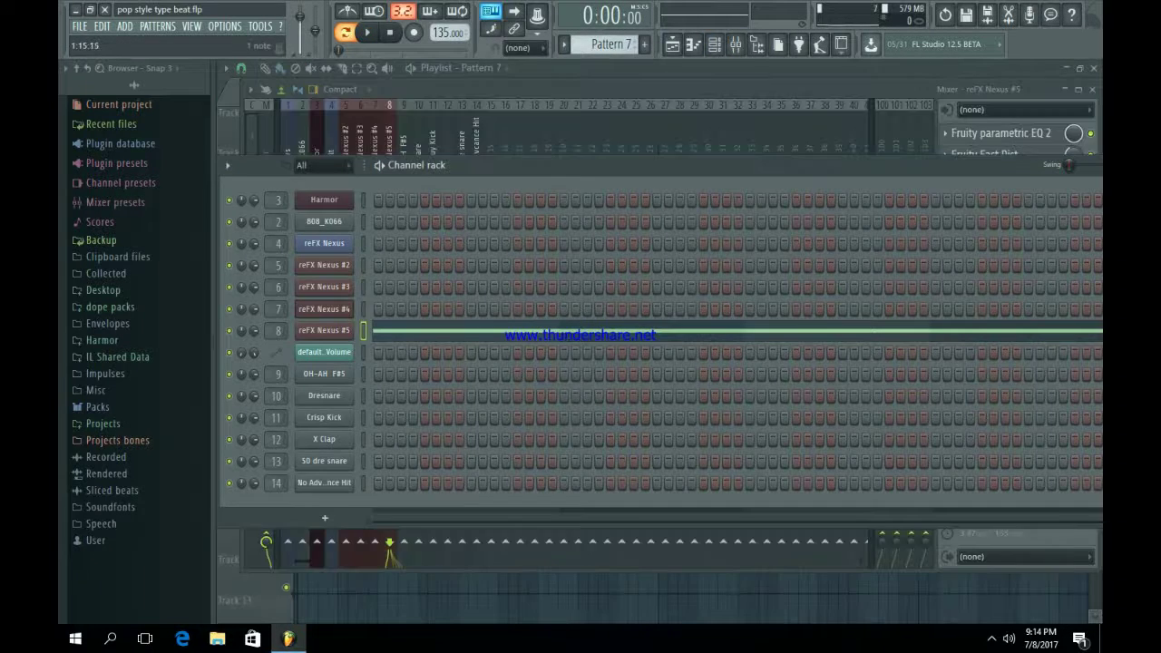
click(540, 331)
scroll(630, 192, down, 10)
key(space)
scroll(631, 191, up, 4)
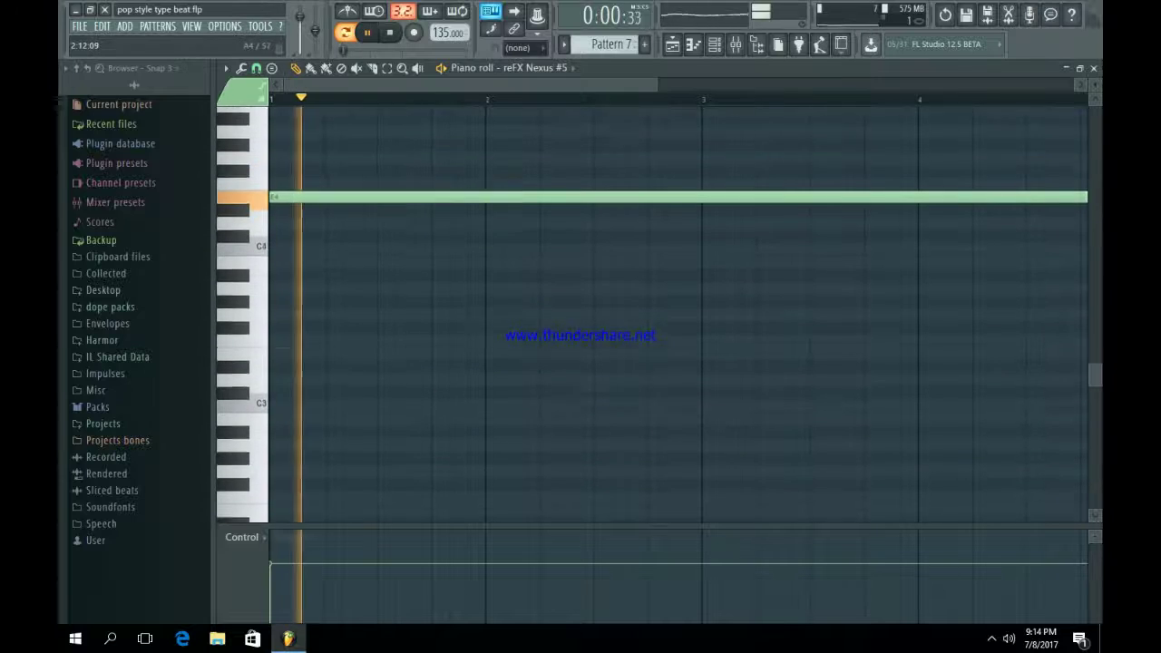
scroll(636, 98, down, 2)
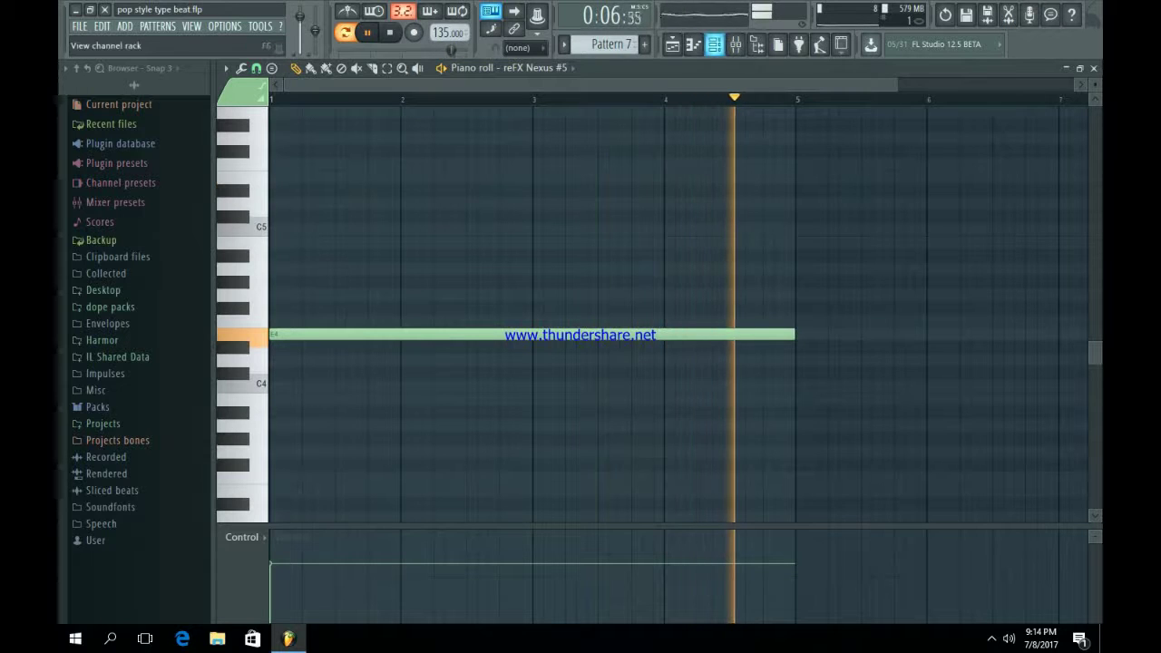
key(space)
Switch to Pattern 8, reposition the channel rack so all its drum steps show, and play back the pattern.
click(714, 43)
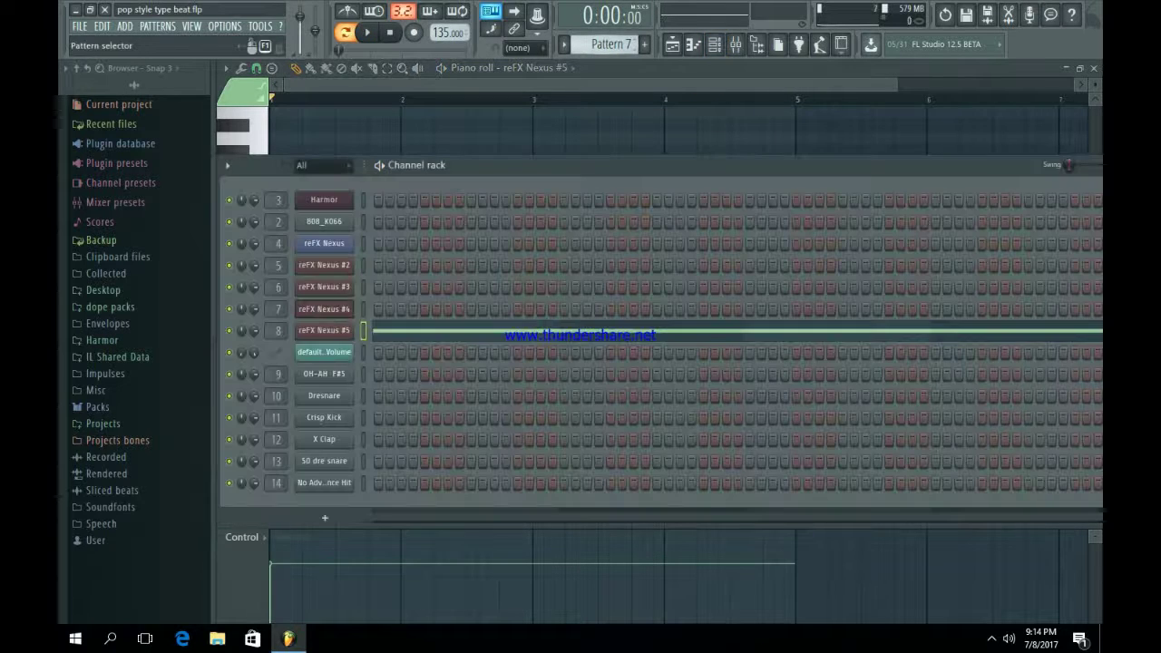
scroll(612, 44, down, 1)
drag(626, 165, 561, 146)
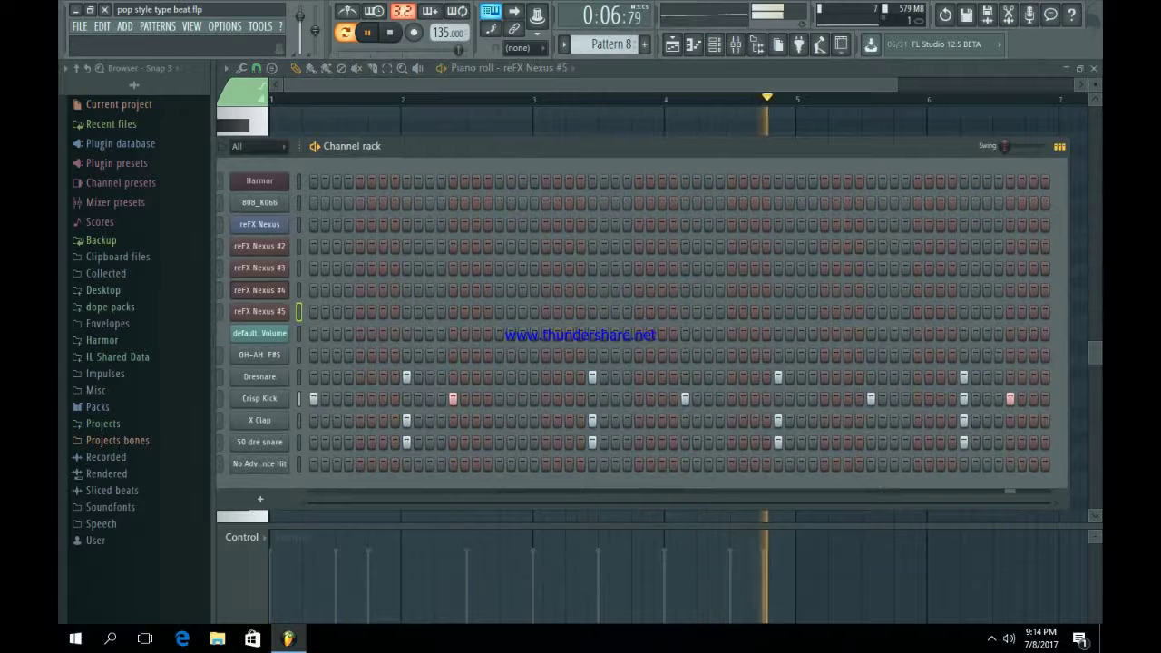
key(space)
Switch to Pattern 9, show its reFX Nexus #4 note in the piano roll and play it back.
scroll(613, 45, down, 1)
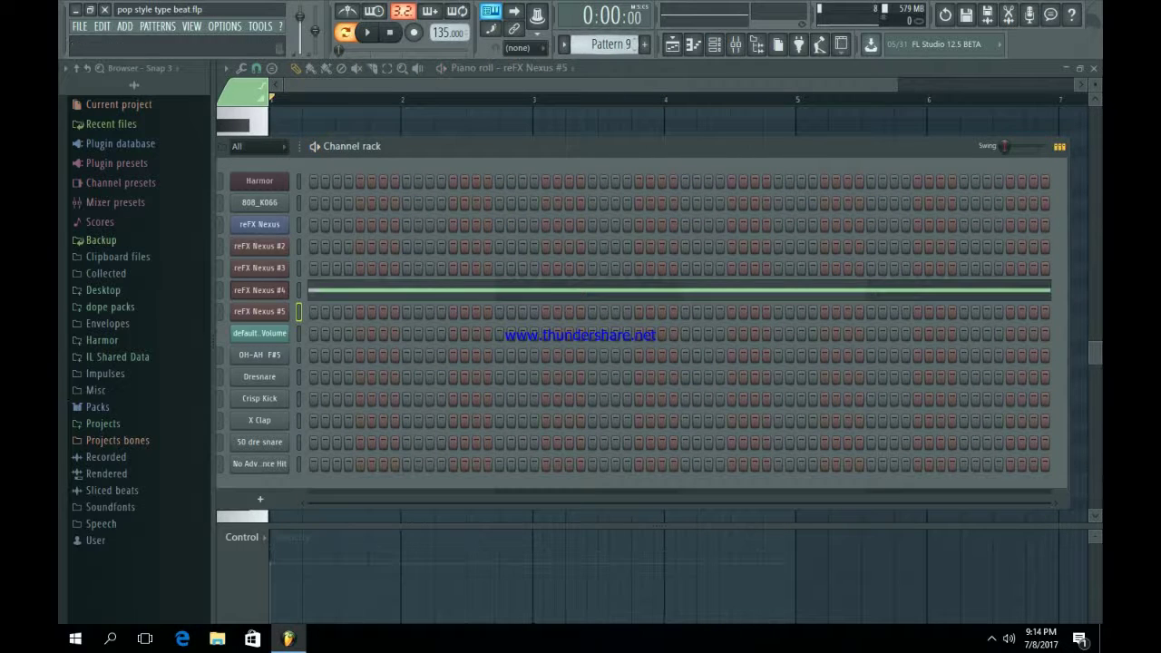
click(333, 291)
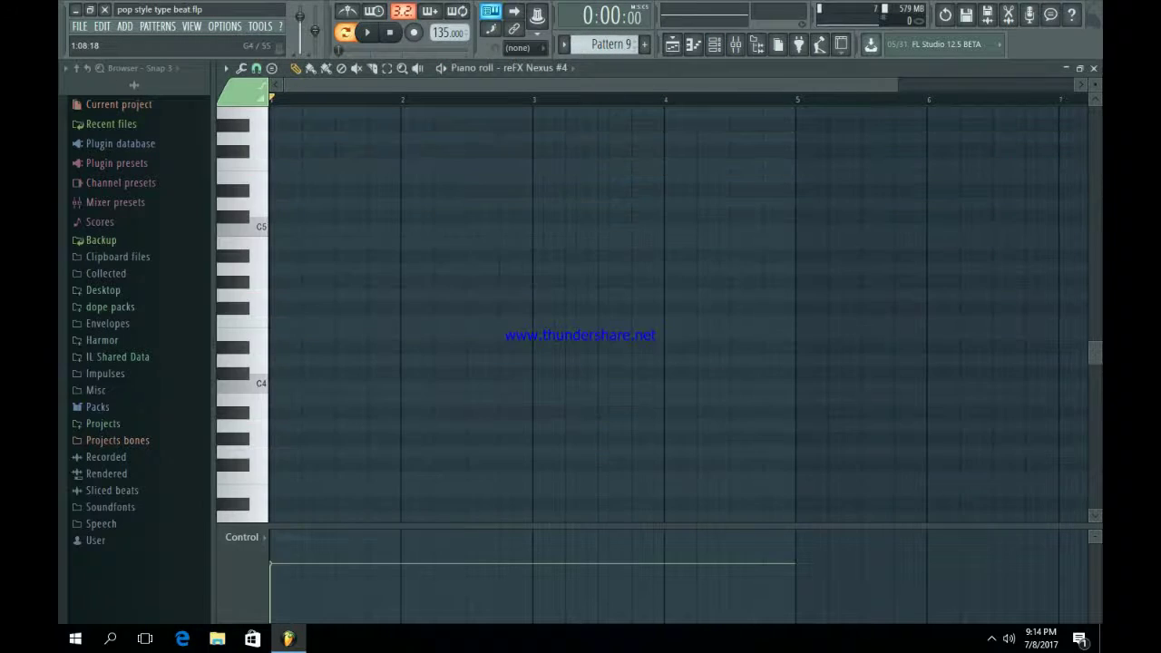
scroll(337, 304, up, 4)
key(space)
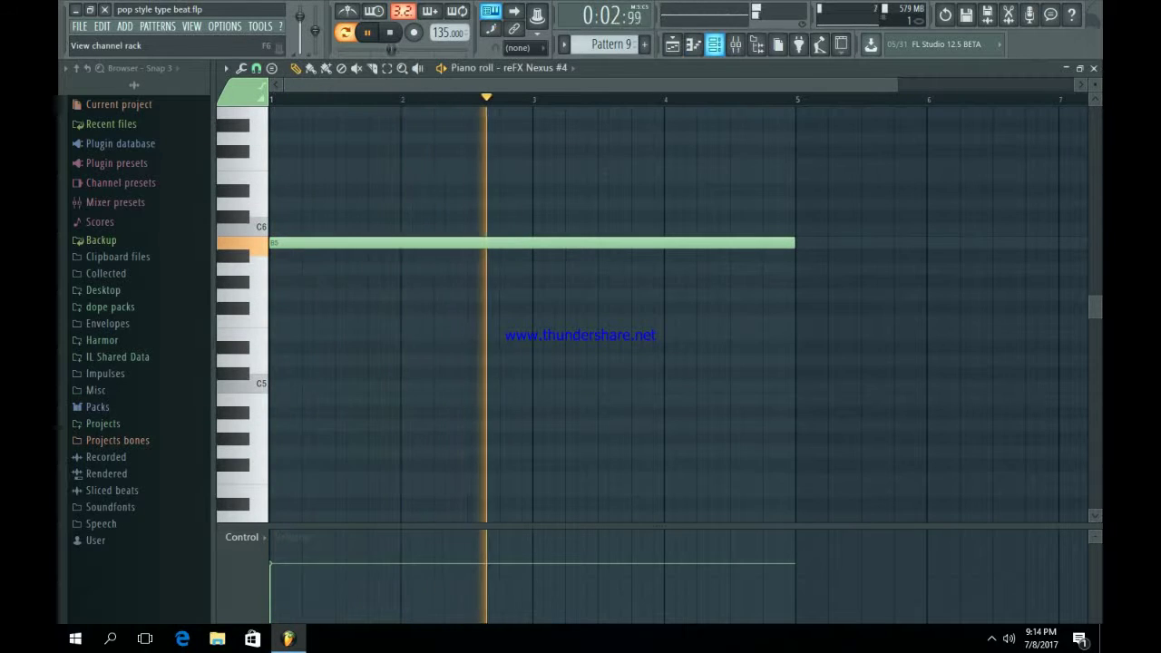
Show the reFX Nexus #4 instrument and its preset, return to its Pattern 9 note in the piano roll and stop playback.
key(F6)
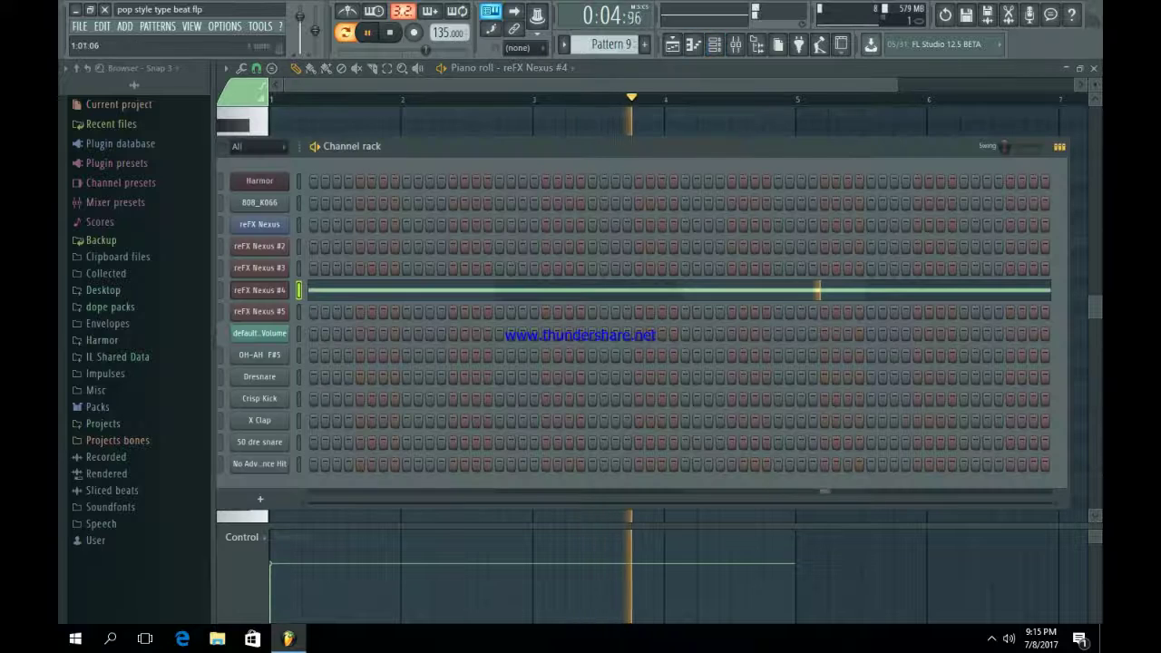
click(259, 290)
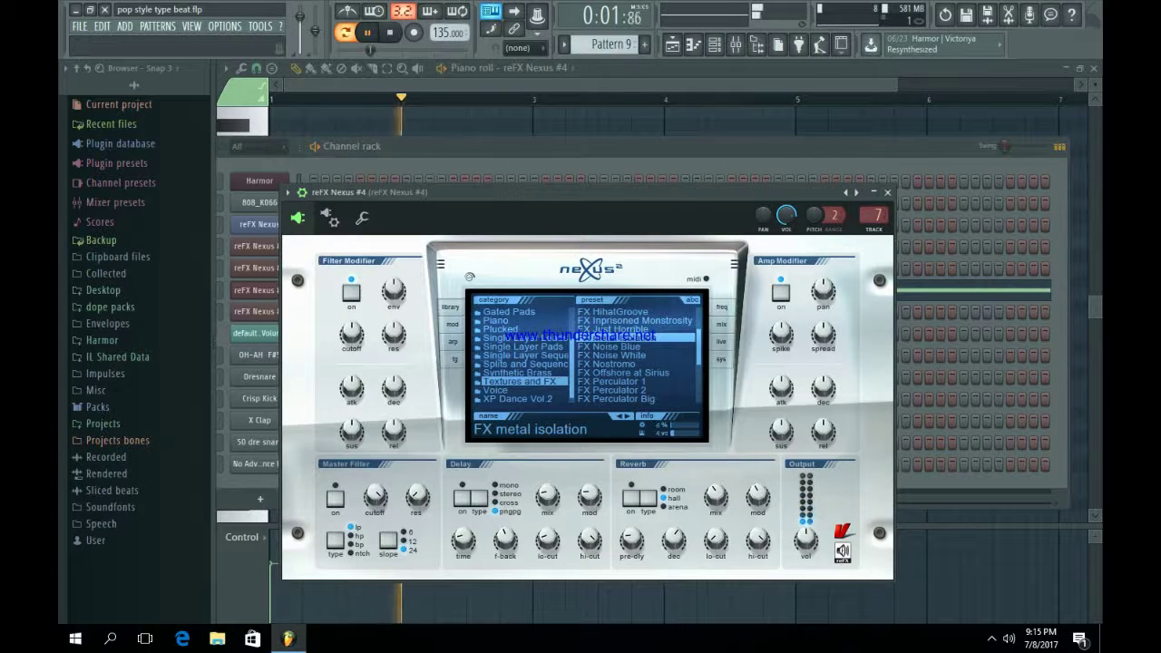
click(887, 193)
click(816, 290)
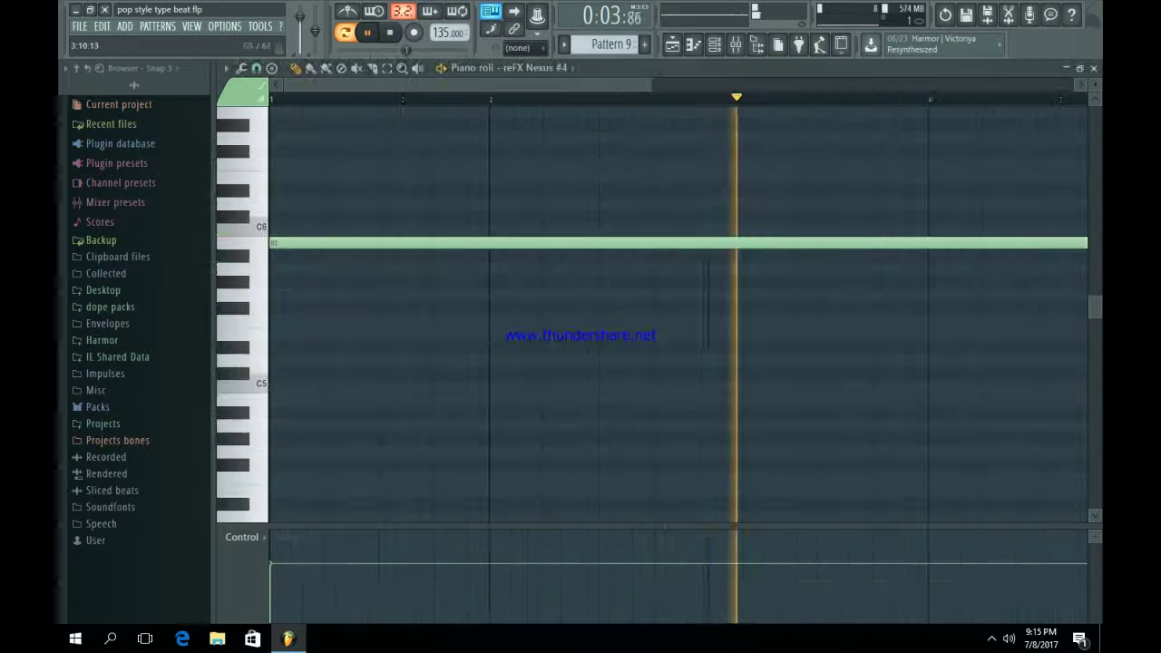
scroll(696, 318, up, 3)
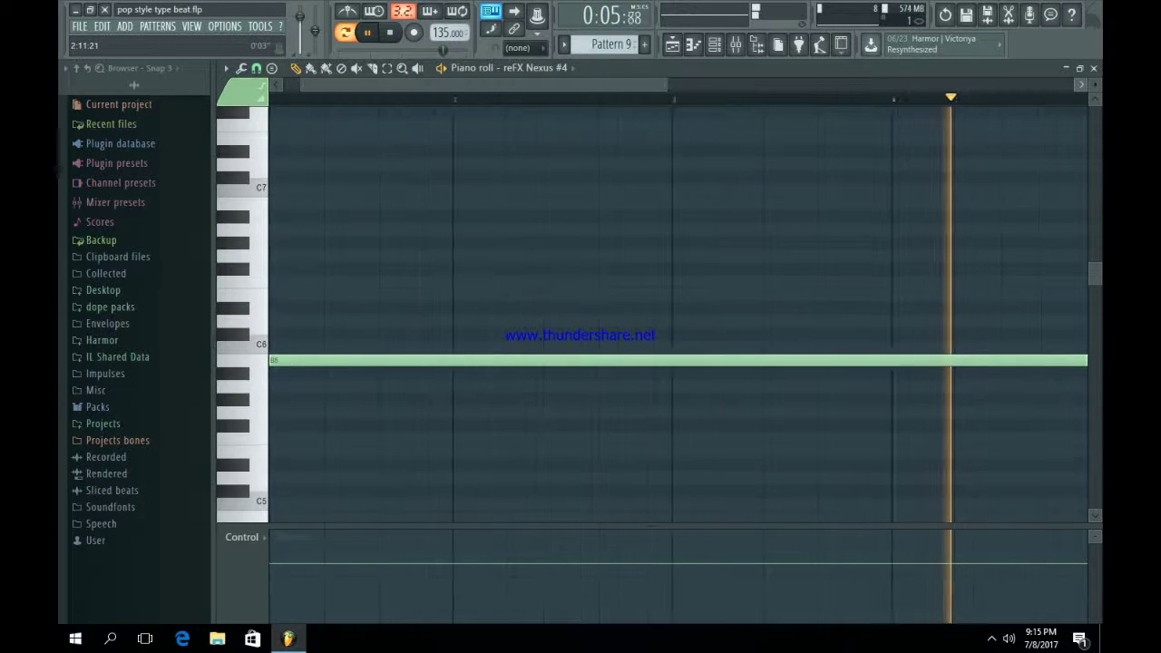
key(space)
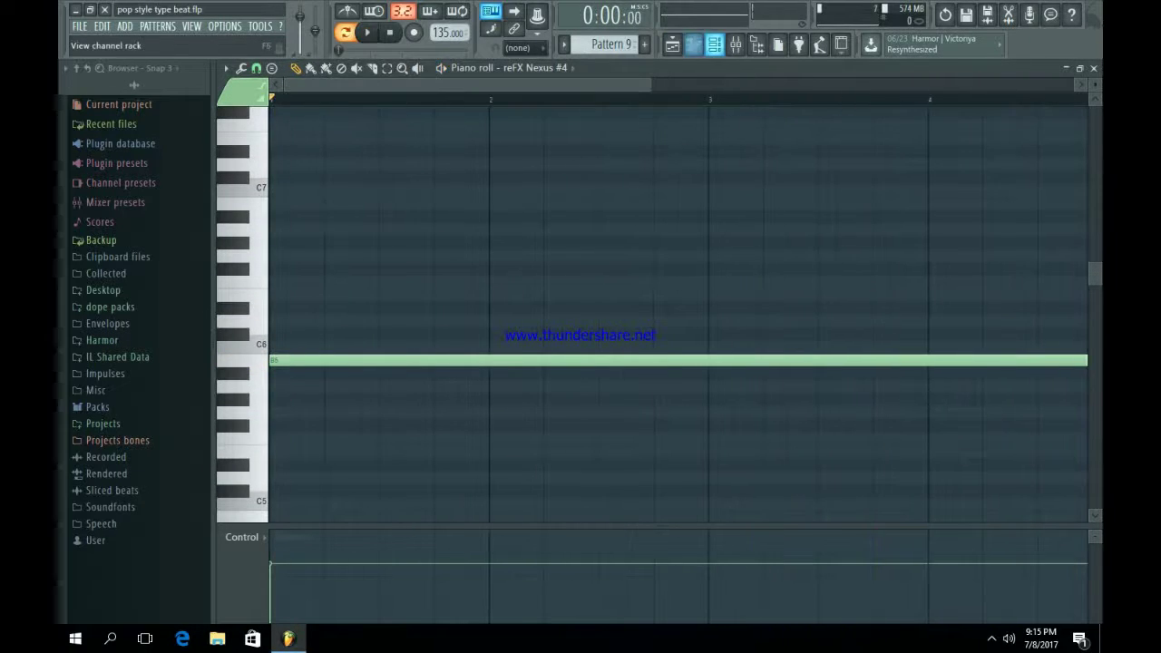
Switch to Pattern 10, show the No Advcance Hit notes in the piano roll and play them back through bar 8.
click(714, 45)
scroll(613, 44, up, 1)
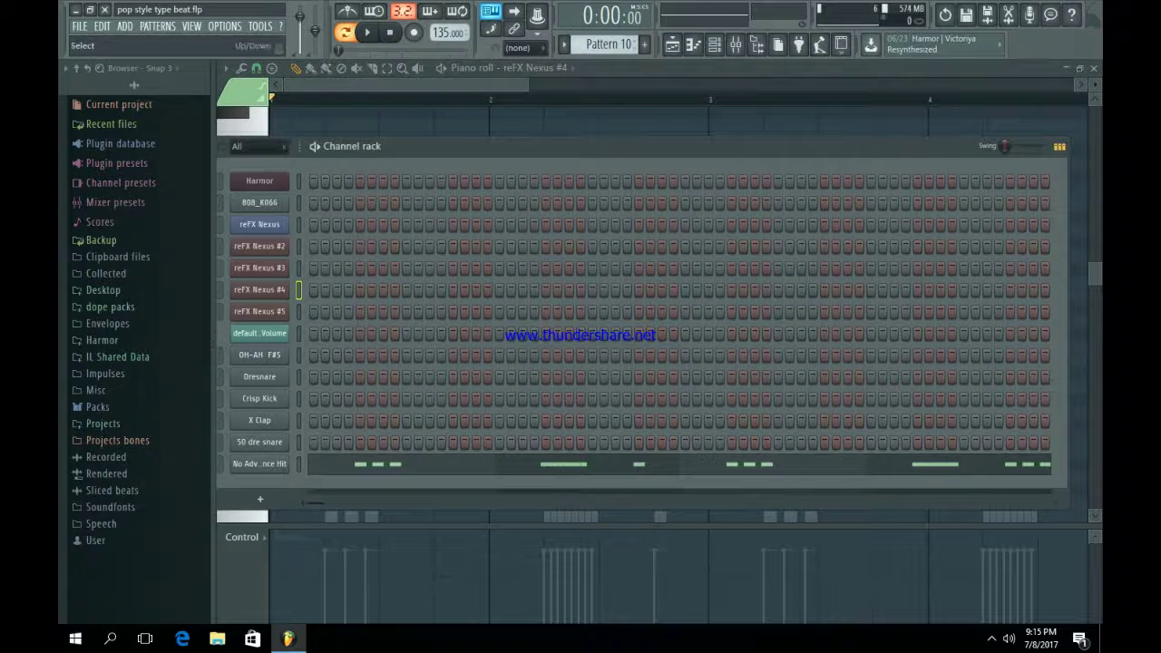
click(487, 465)
scroll(487, 453, down, 3)
key(space)
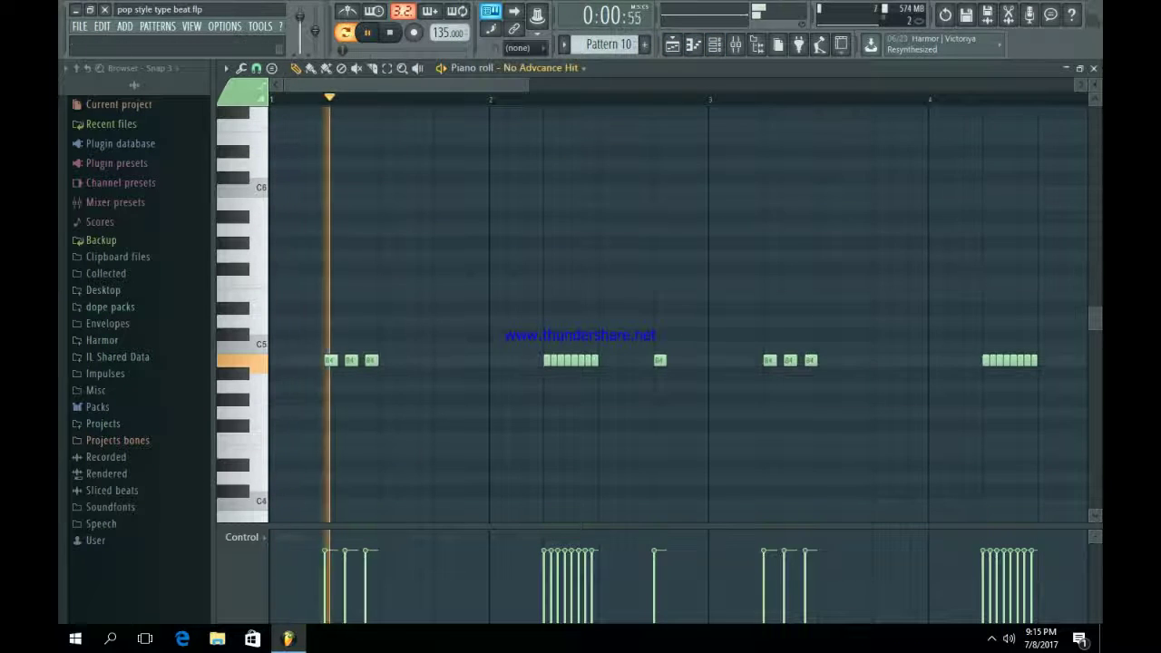
drag(528, 84, 625, 84)
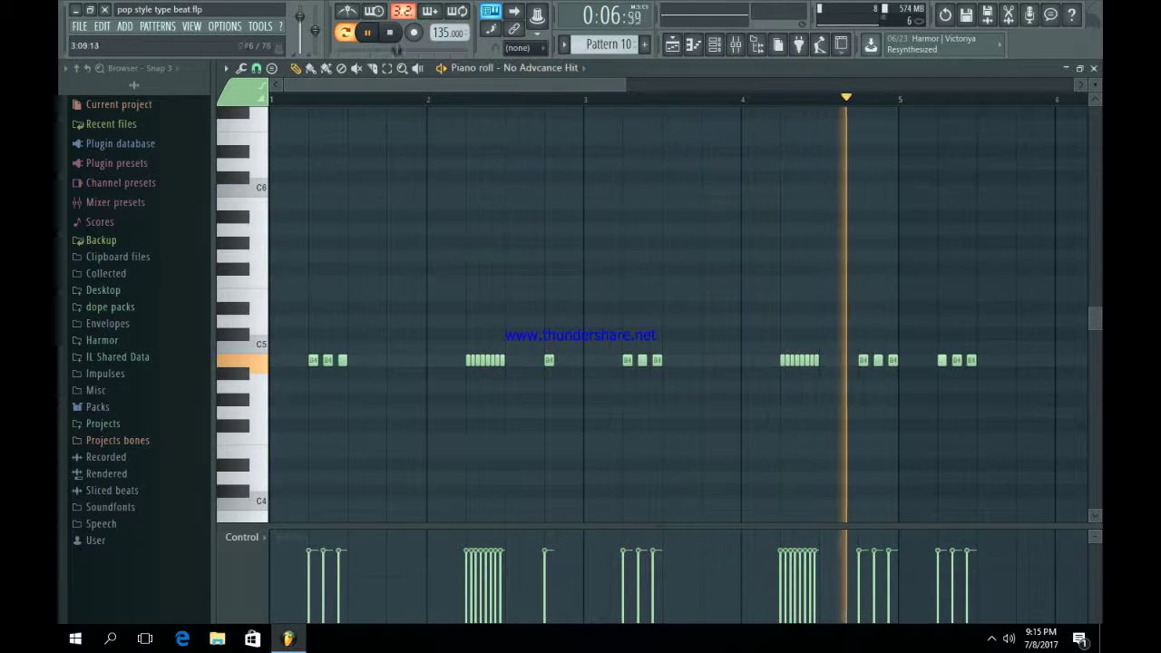
drag(626, 84, 685, 85)
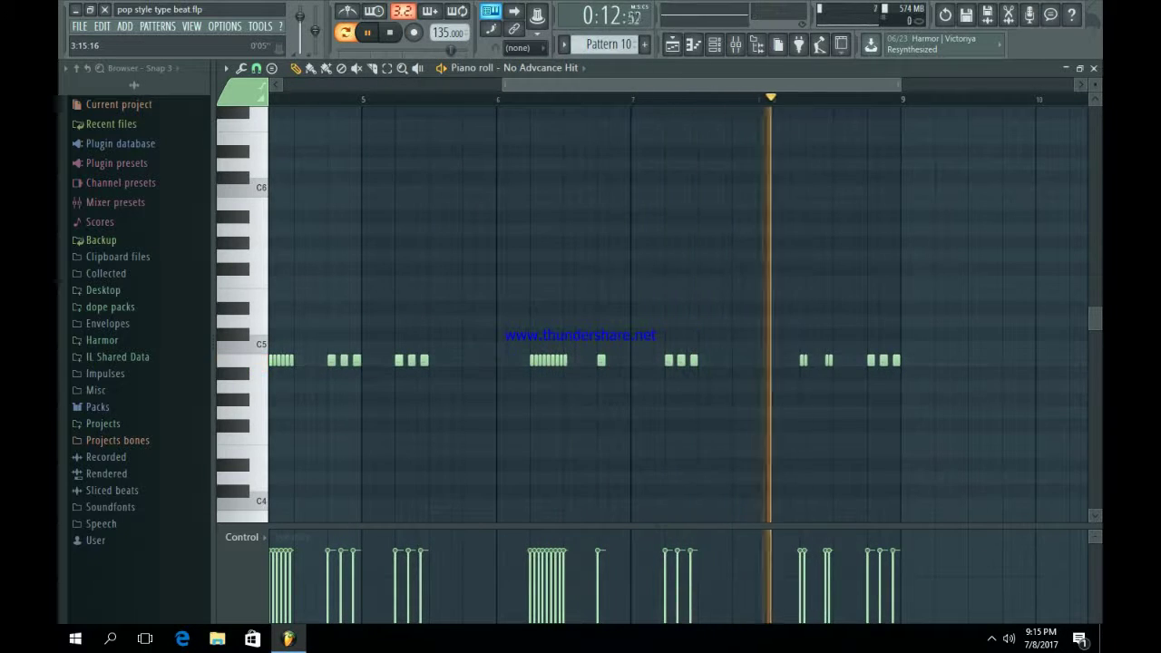
key(space)
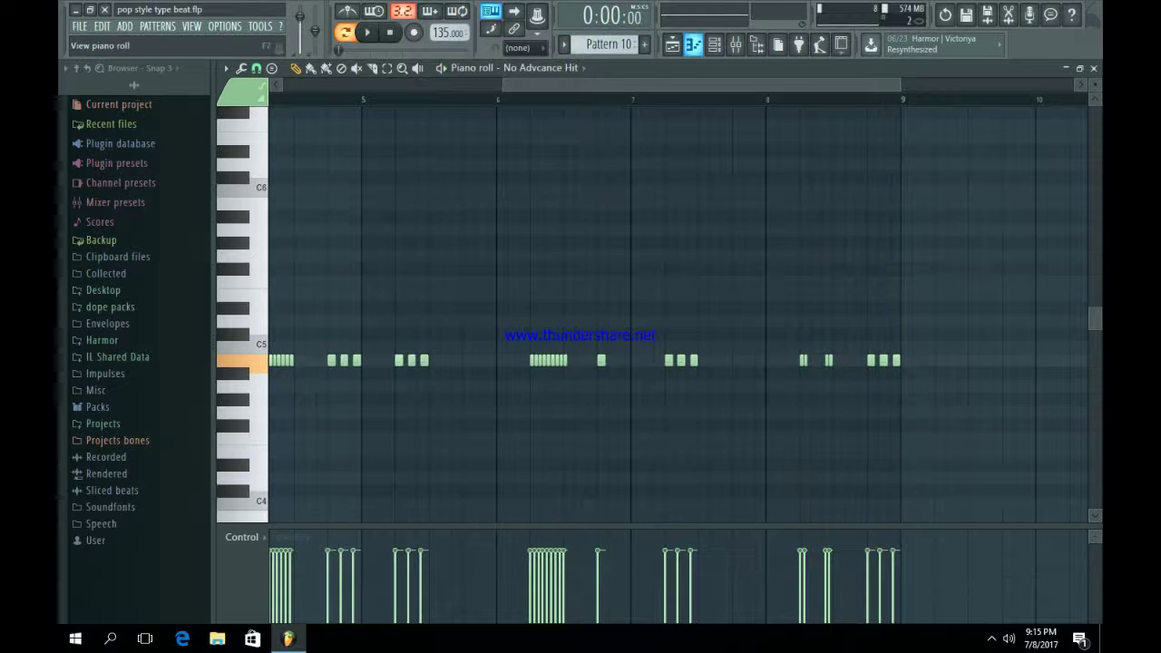
Switch to Pattern 11, show the 808_K066 notes enlarged in the piano roll, play them back and stop playback.
click(714, 44)
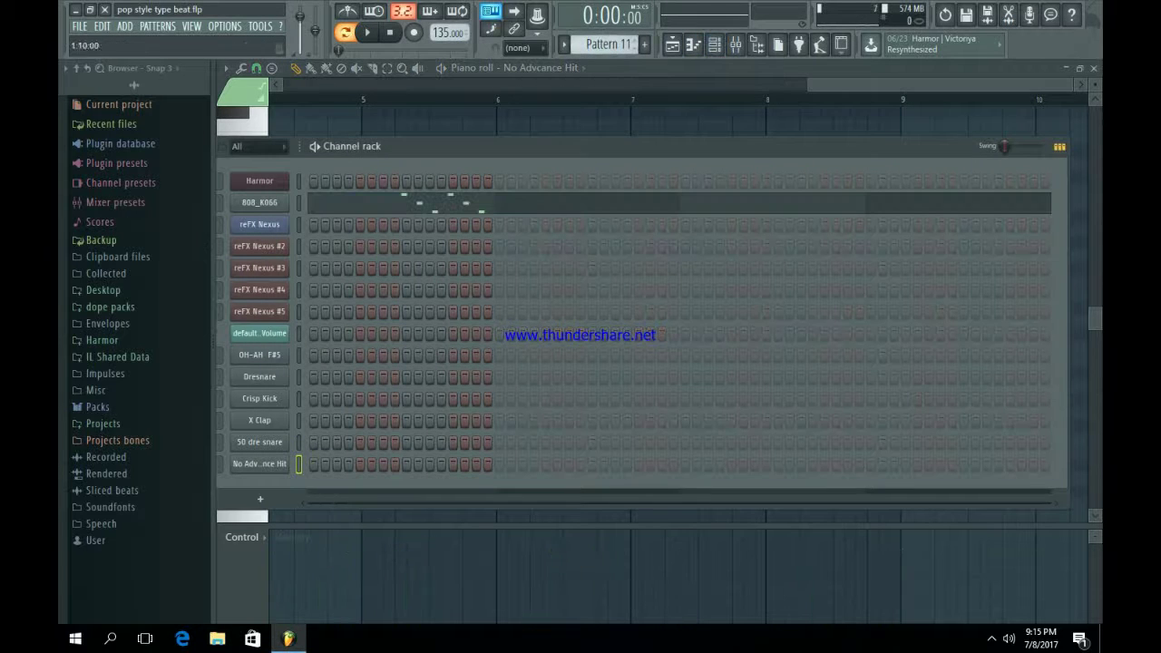
click(346, 203)
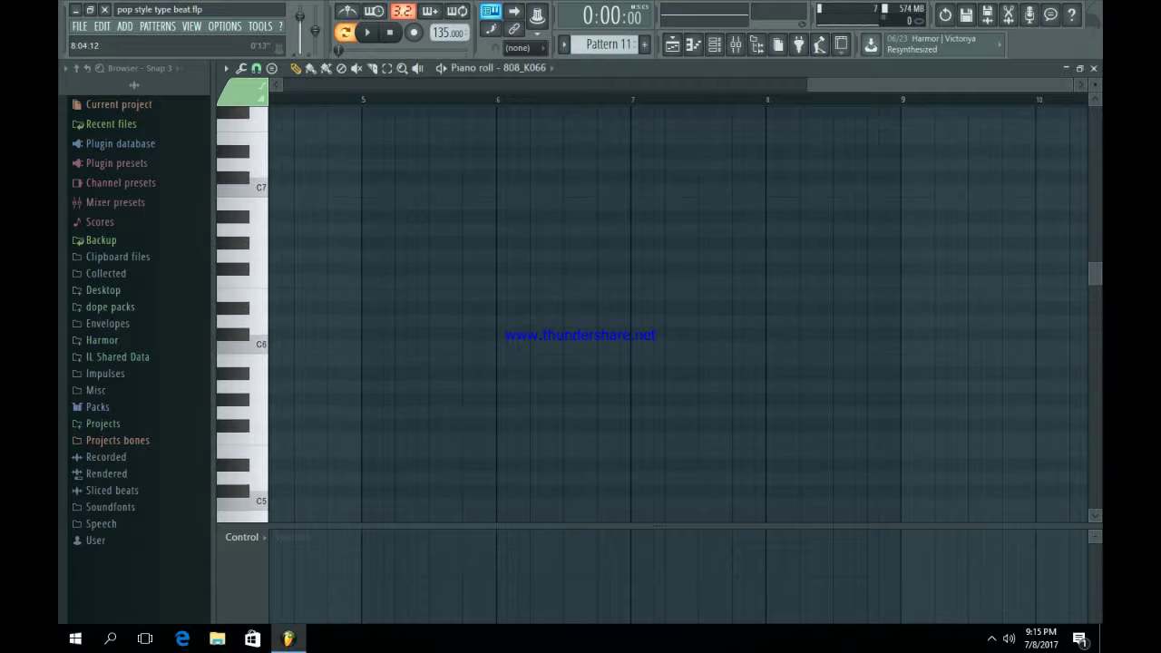
key(space)
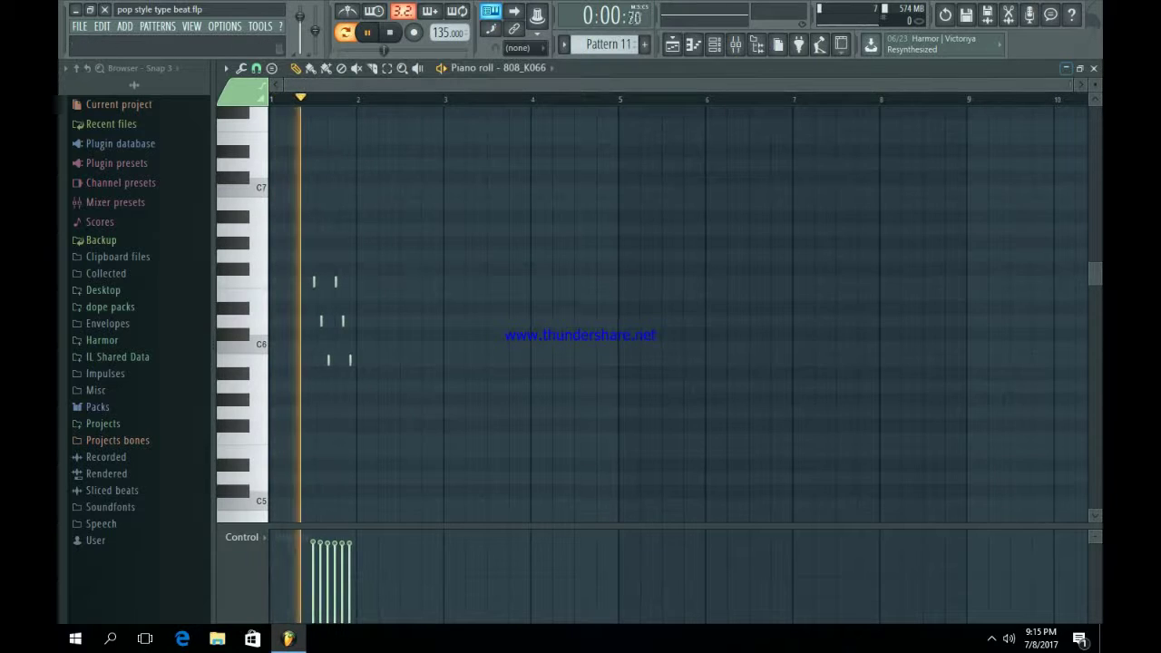
drag(1071, 85, 722, 85)
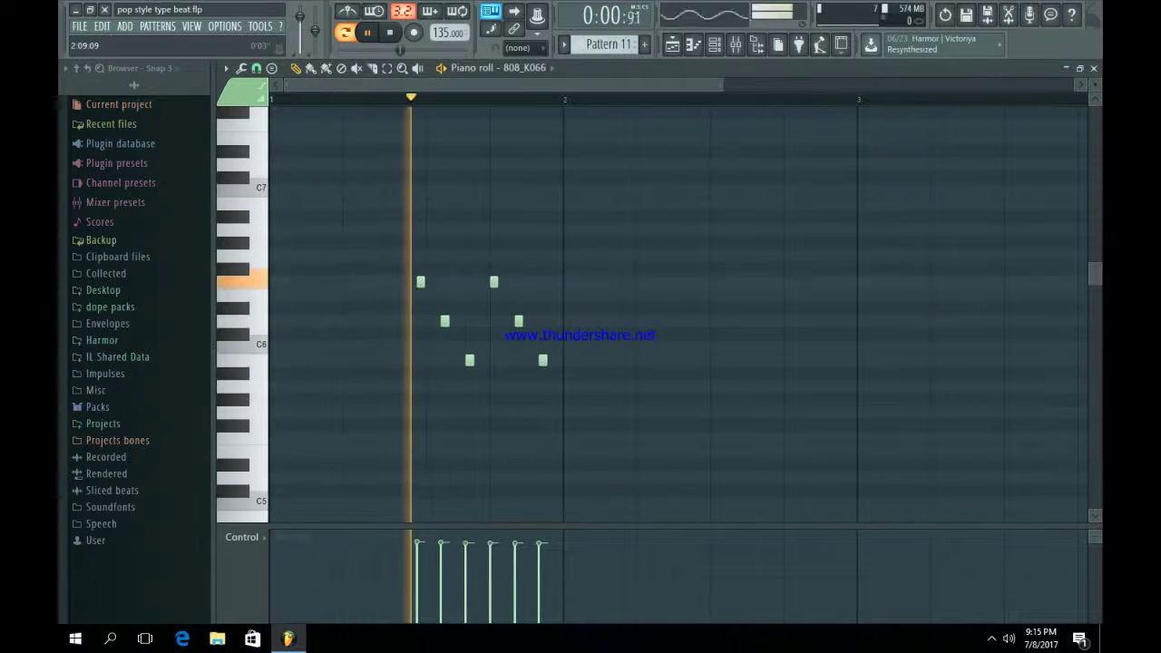
key(F6)
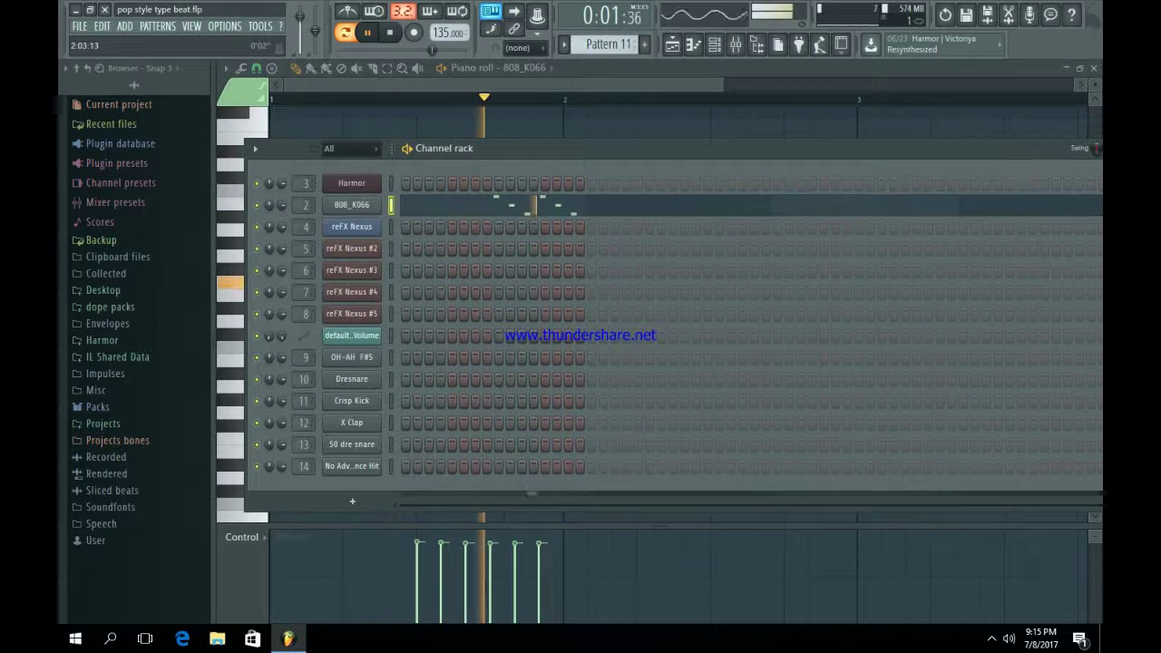
key(space)
Move on to the empty Pattern 12 and show the playlist with the full song arrangement.
key(F4)
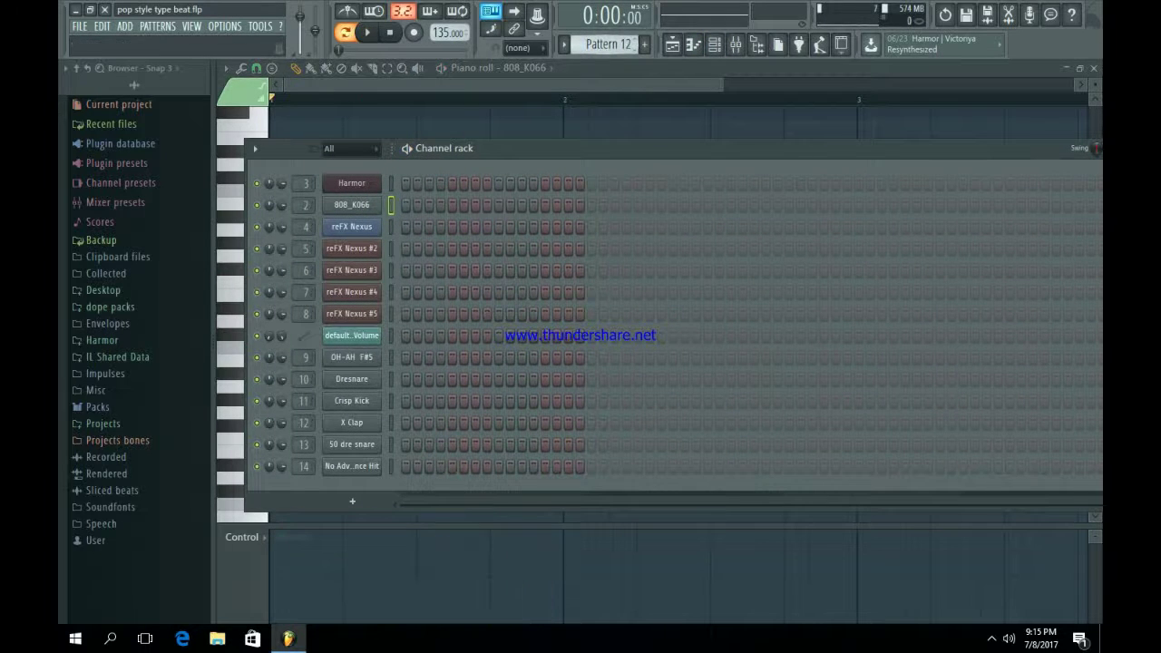
key(F5)
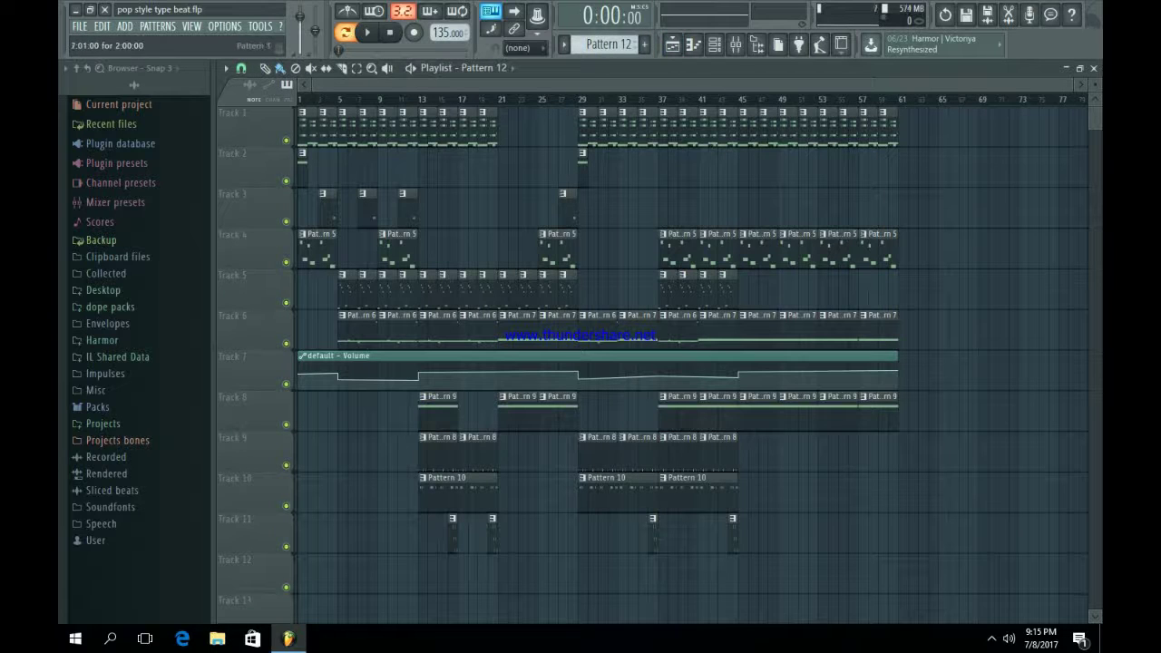